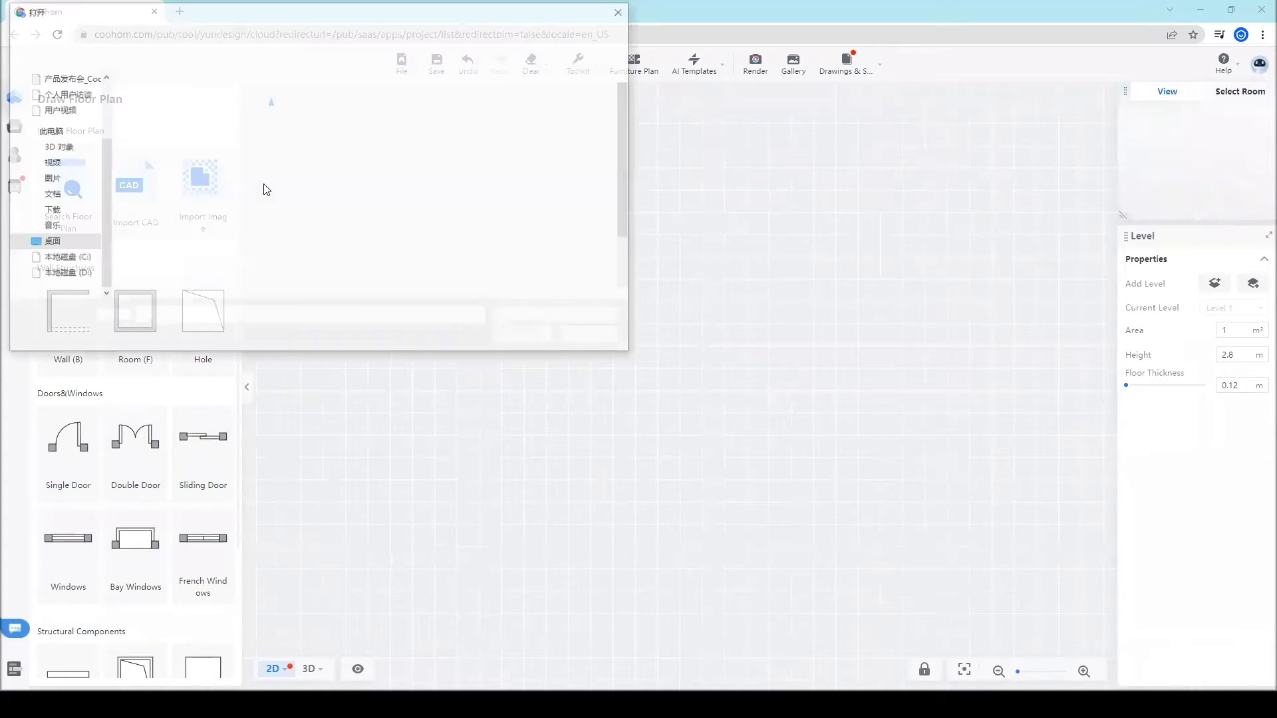
Import the floor plan image, extend its selection area to the full picture and choose to draw it manually
{"action": "left_click", "coordinate": [568, 327]}
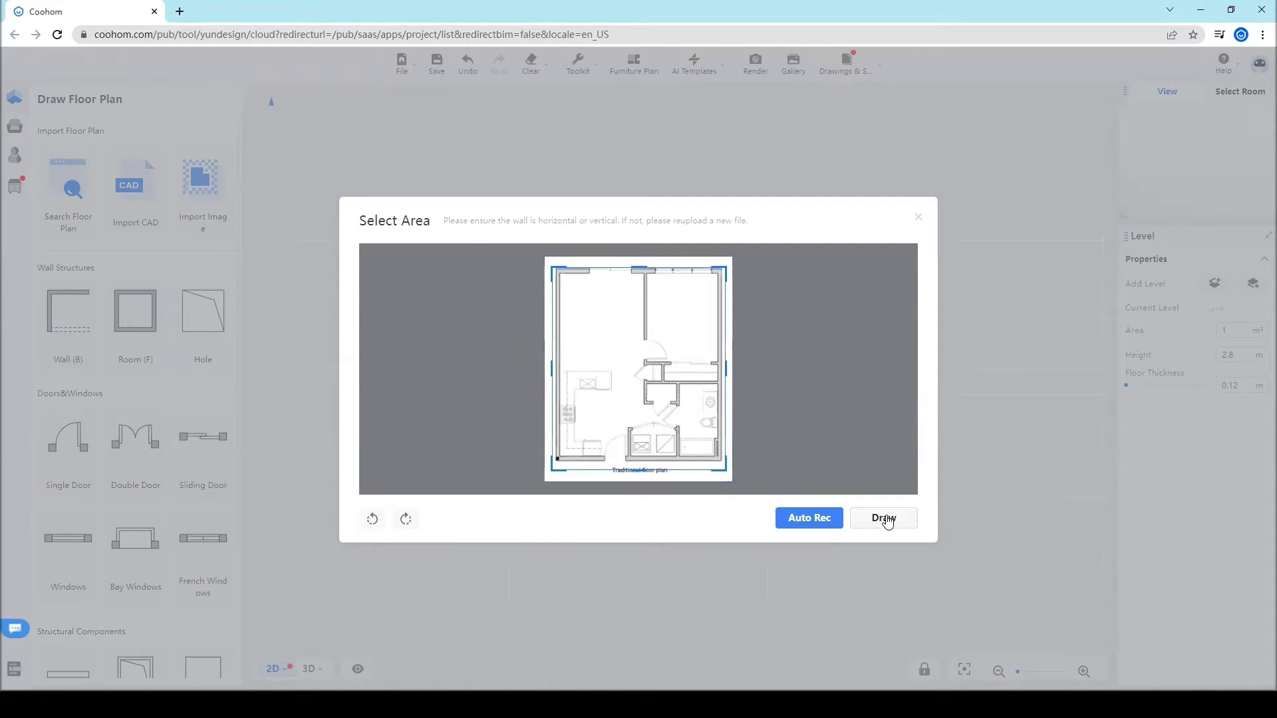
{"action": "left_click_drag", "start_coordinate": [731, 482], "coordinate": [732, 480]}
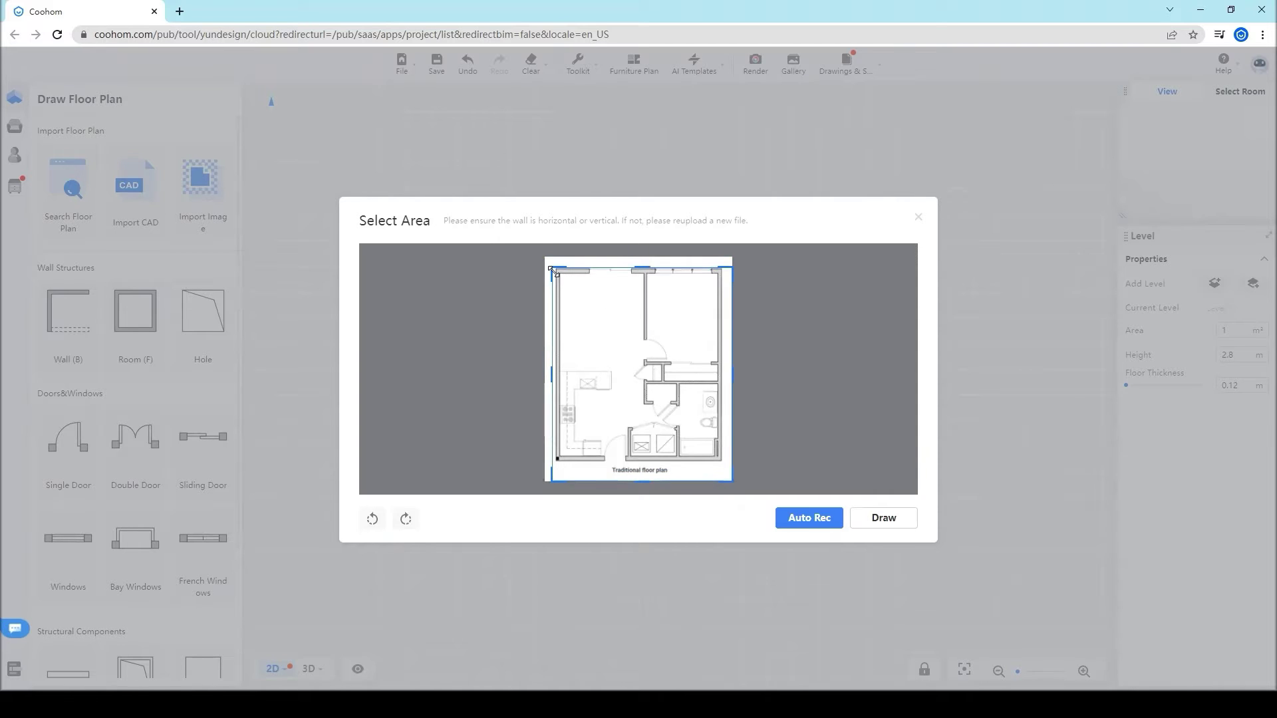
{"action": "left_click_drag", "start_coordinate": [552, 269], "coordinate": [545, 258]}
{"action": "left_click", "coordinate": [885, 518]}
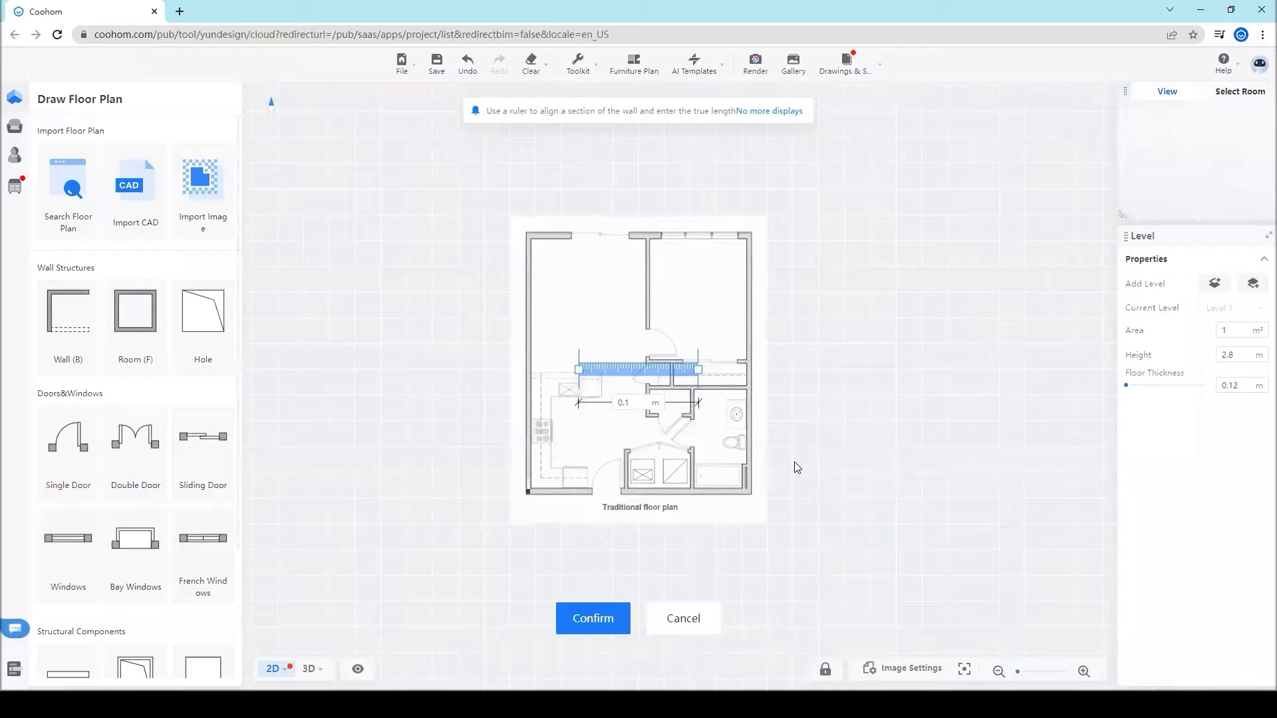
Calibrate the image scale by aligning the ruler with the plan's lower outer wall and setting its length to 8 m
{"action": "left_click_drag", "start_coordinate": [639, 372], "coordinate": [748, 504]}
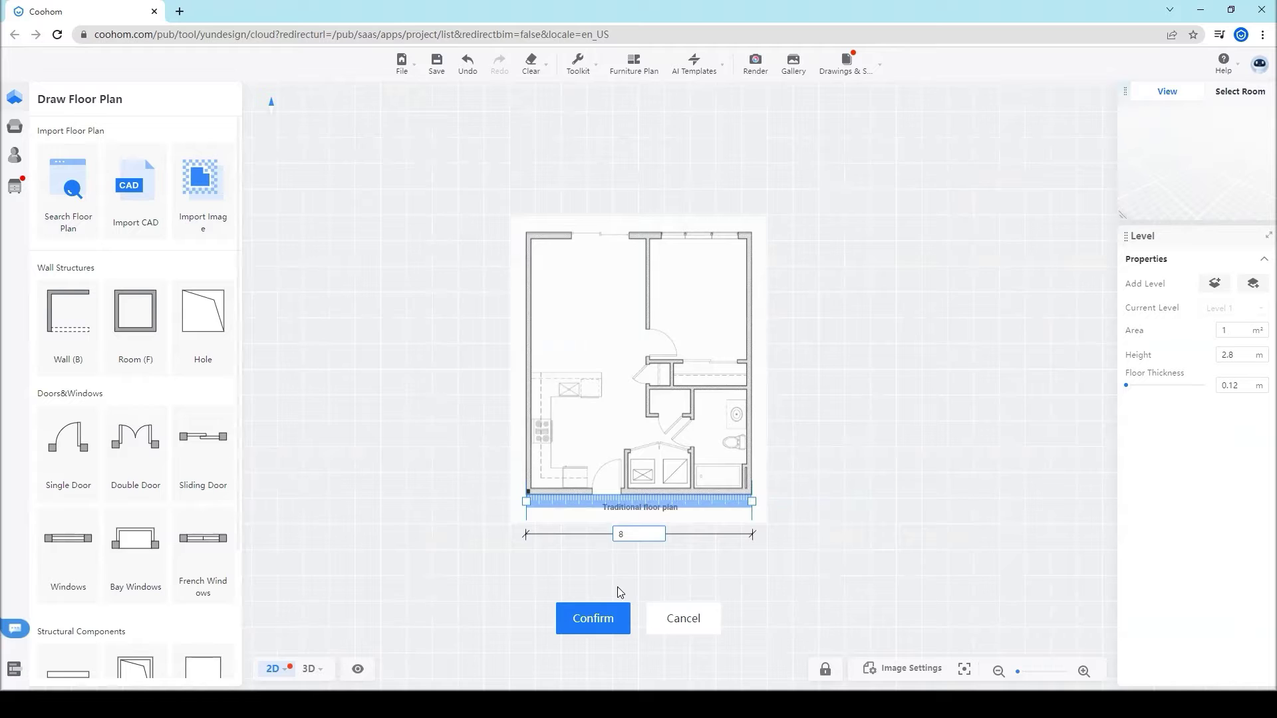
{"action": "left_click", "coordinate": [589, 618]}
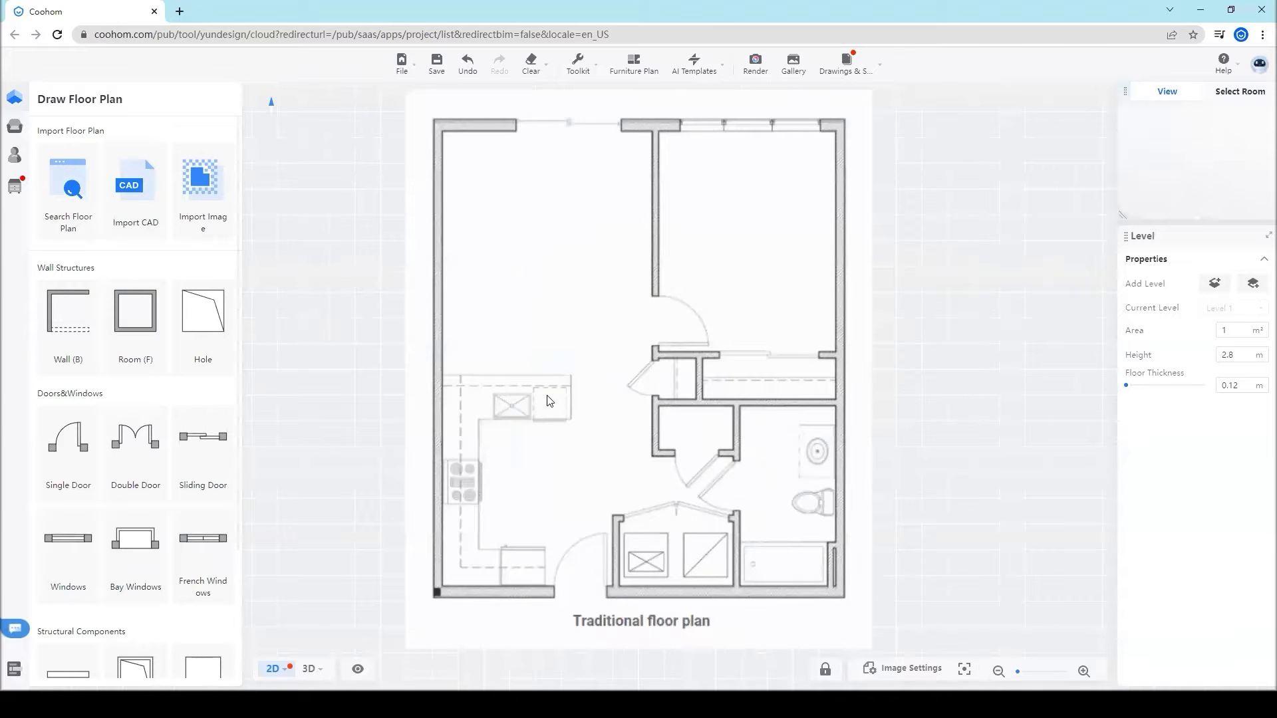
Draw a rectangular room with 0.2 m thick walls over the plan's outer walls, about 7.7 by 8.9 m inside
{"action": "scroll", "coordinate": [549, 400], "scroll_direction": "down", "scroll_amount": 1}
{"action": "left_click", "coordinate": [69, 313]}
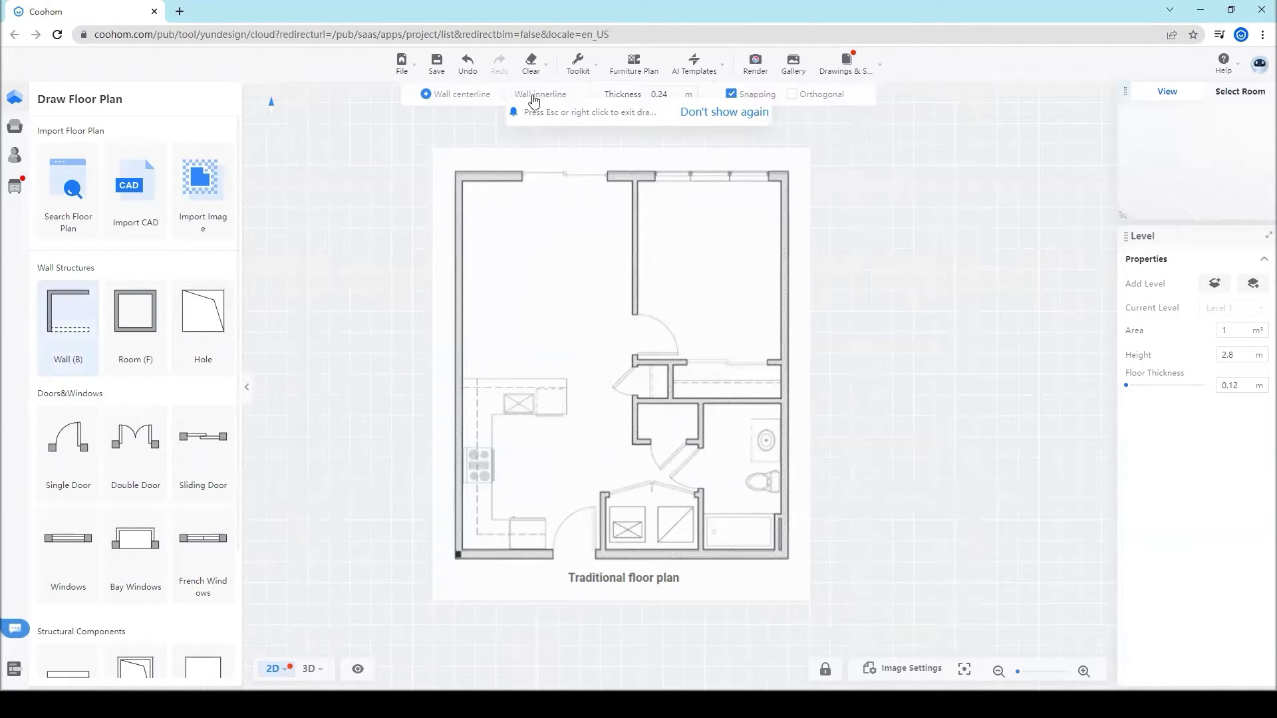
{"action": "left_click", "coordinate": [658, 94]}
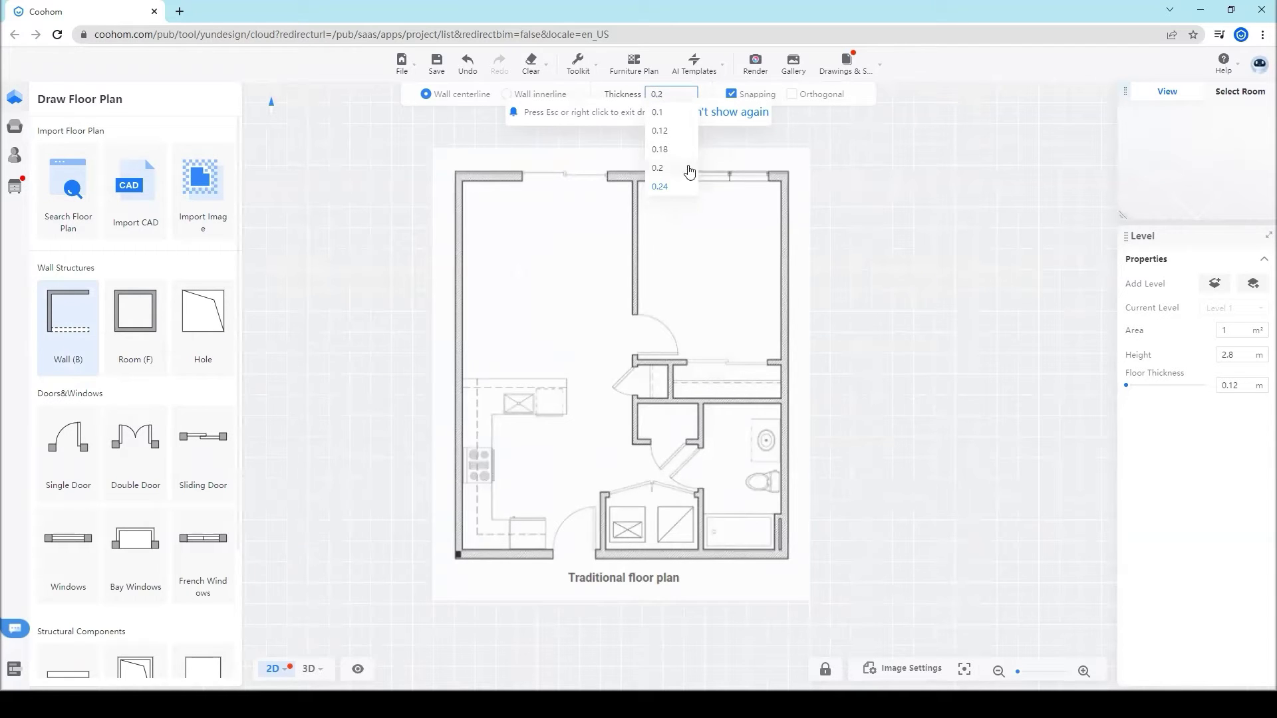
{"action": "left_click", "coordinate": [668, 167]}
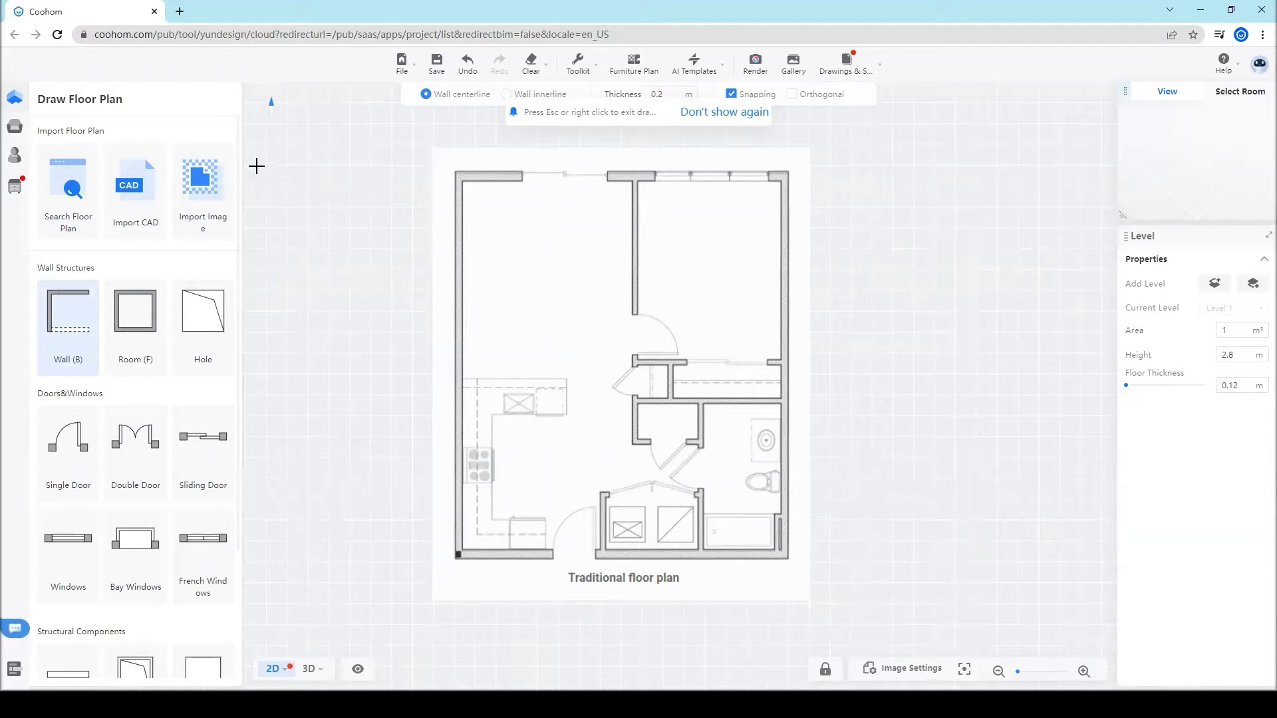
{"action": "left_click", "coordinate": [135, 312]}
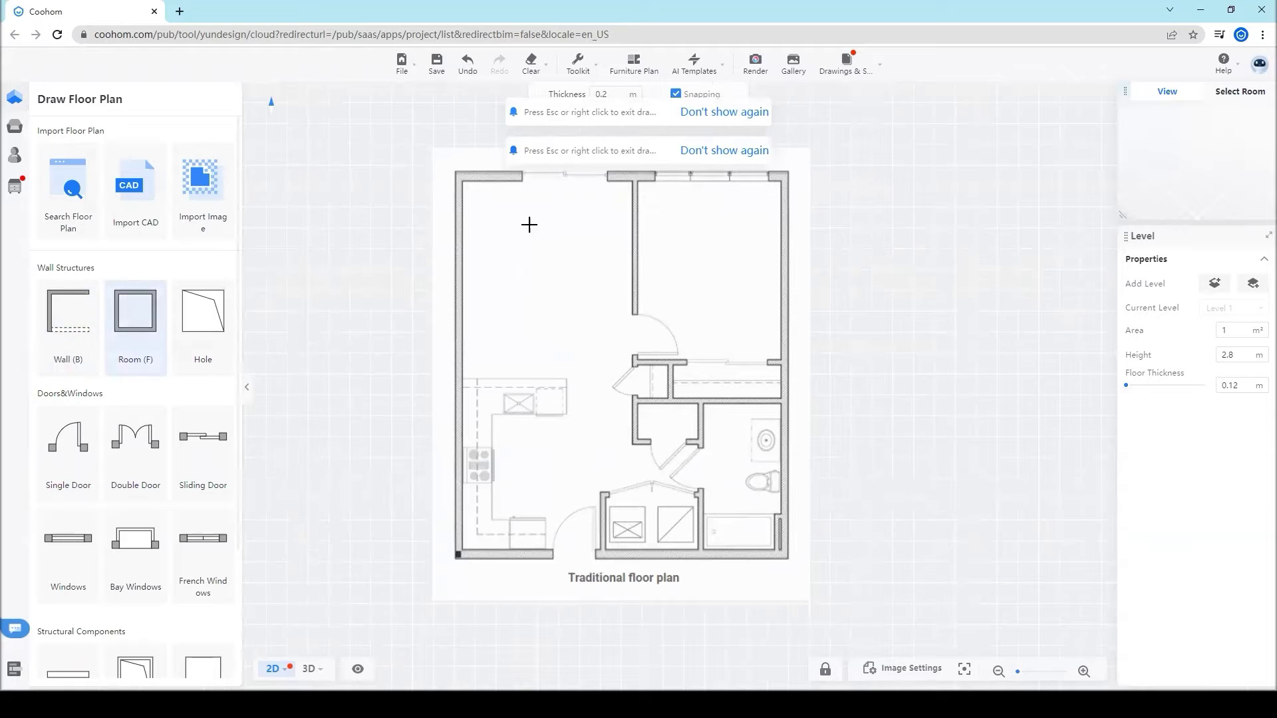
{"action": "left_click", "coordinate": [456, 173]}
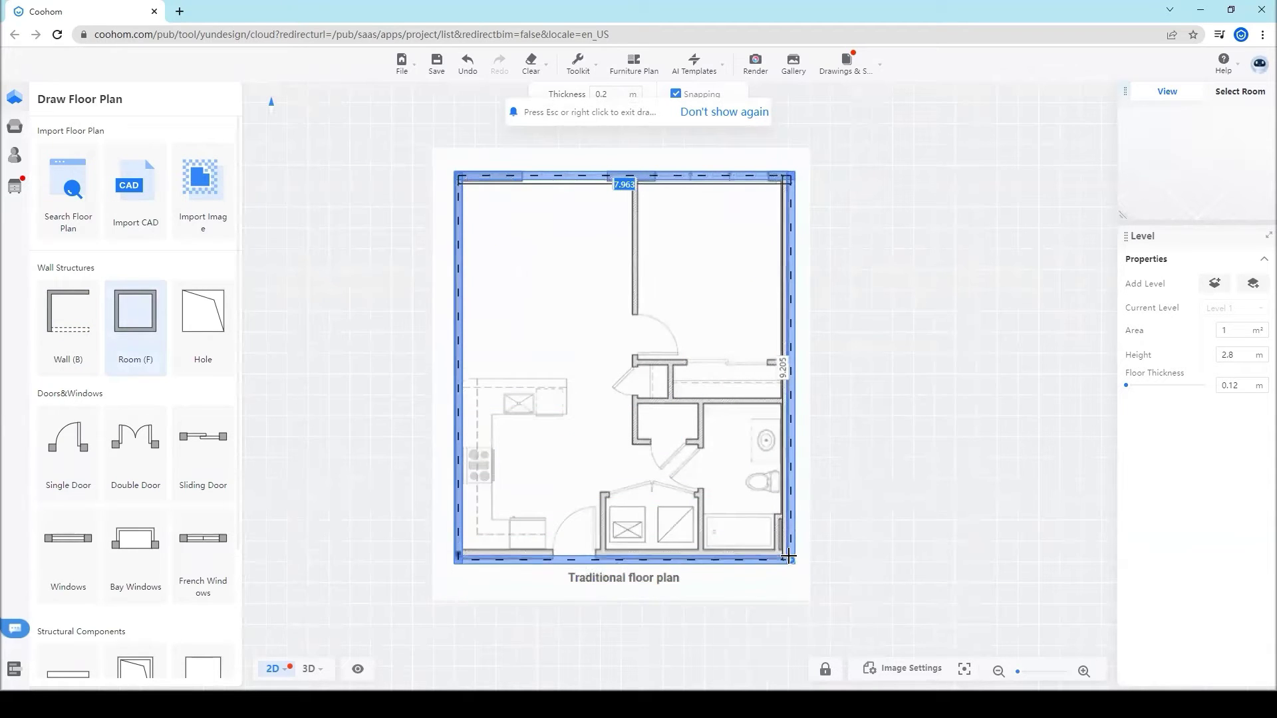
{"action": "left_click", "coordinate": [788, 555]}
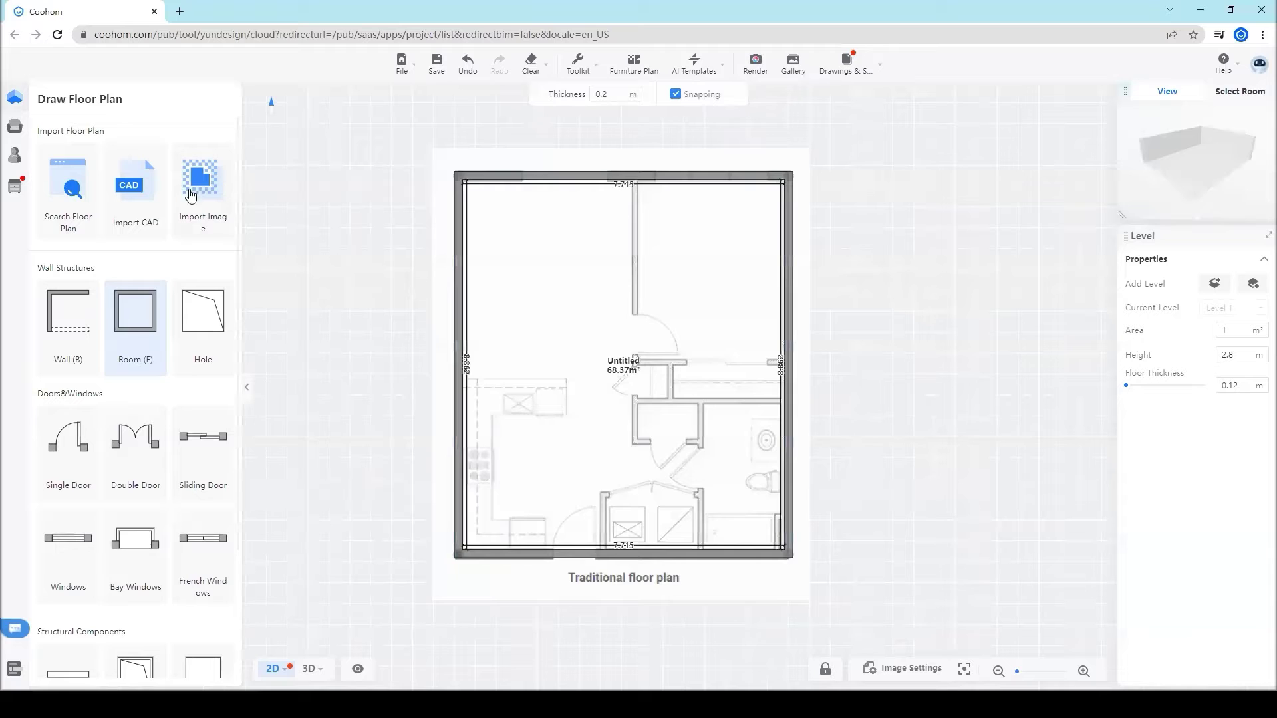
Draw a 0.1 m thick wall about 3.58 m long along the bathroom's left side, up from the lower outer wall
{"action": "left_click", "coordinate": [62, 321]}
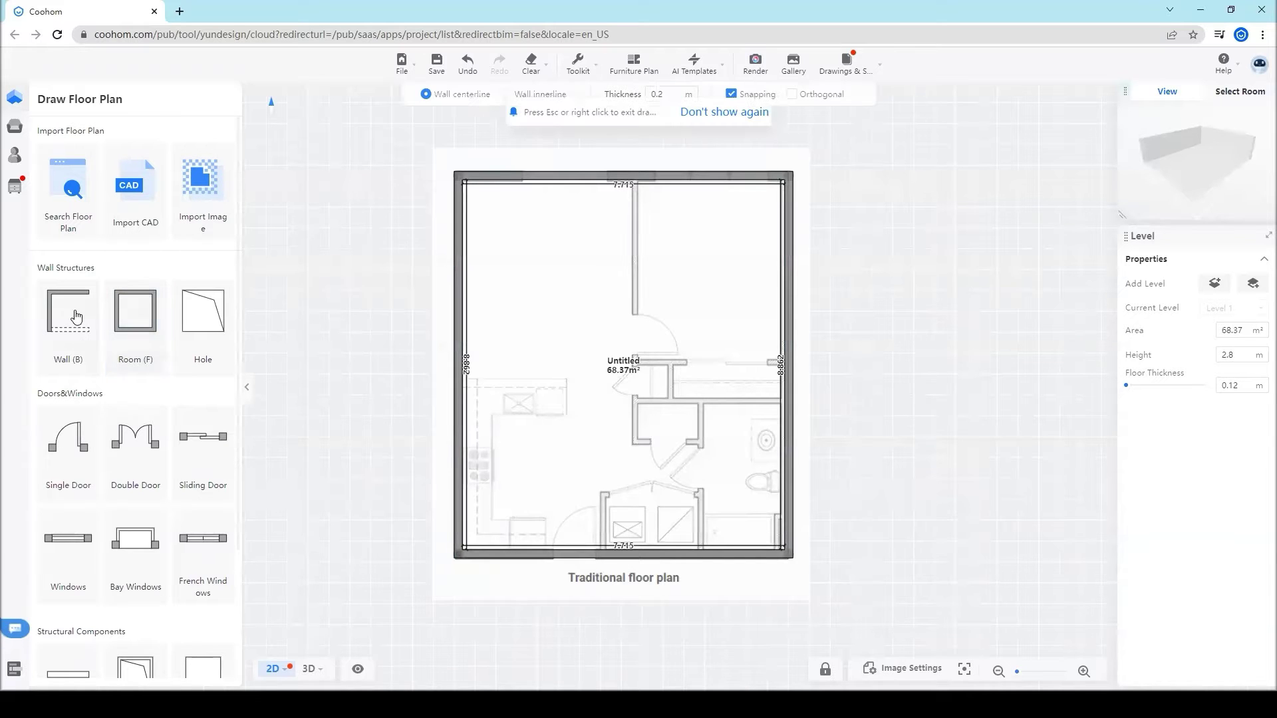
{"action": "left_click", "coordinate": [664, 93]}
{"action": "left_click", "coordinate": [662, 135]}
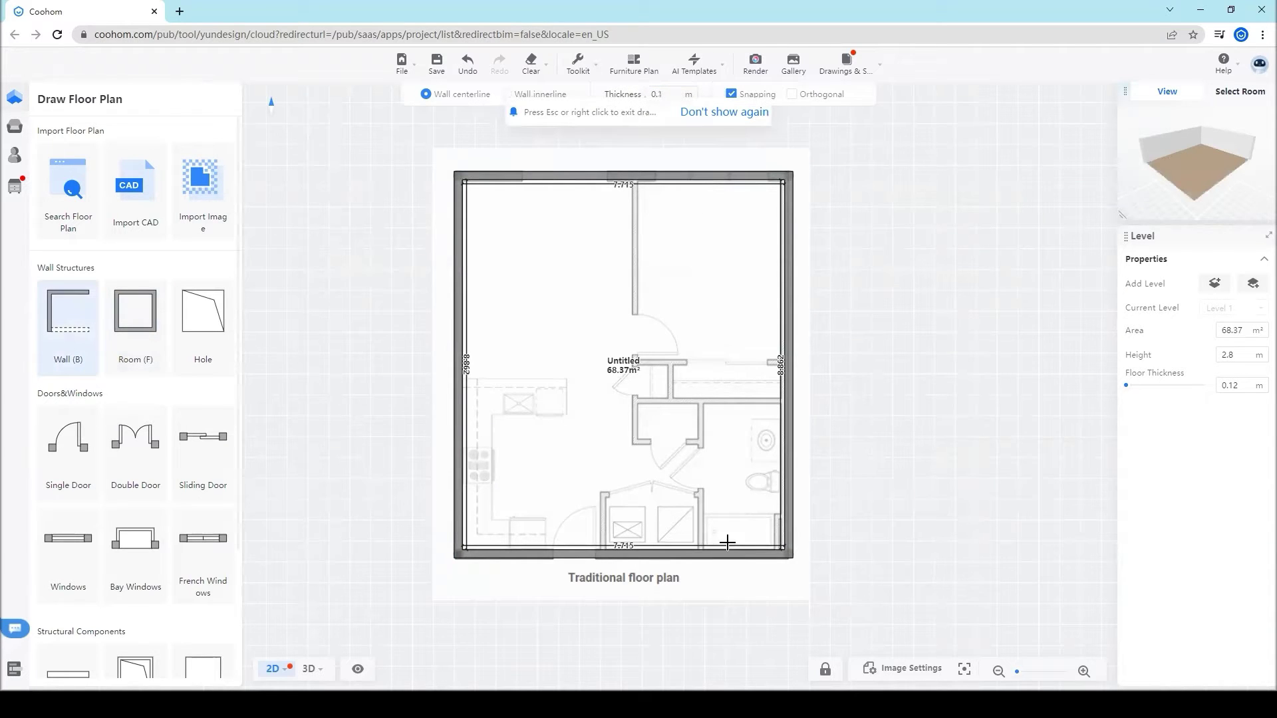
{"action": "left_click", "coordinate": [702, 550]}
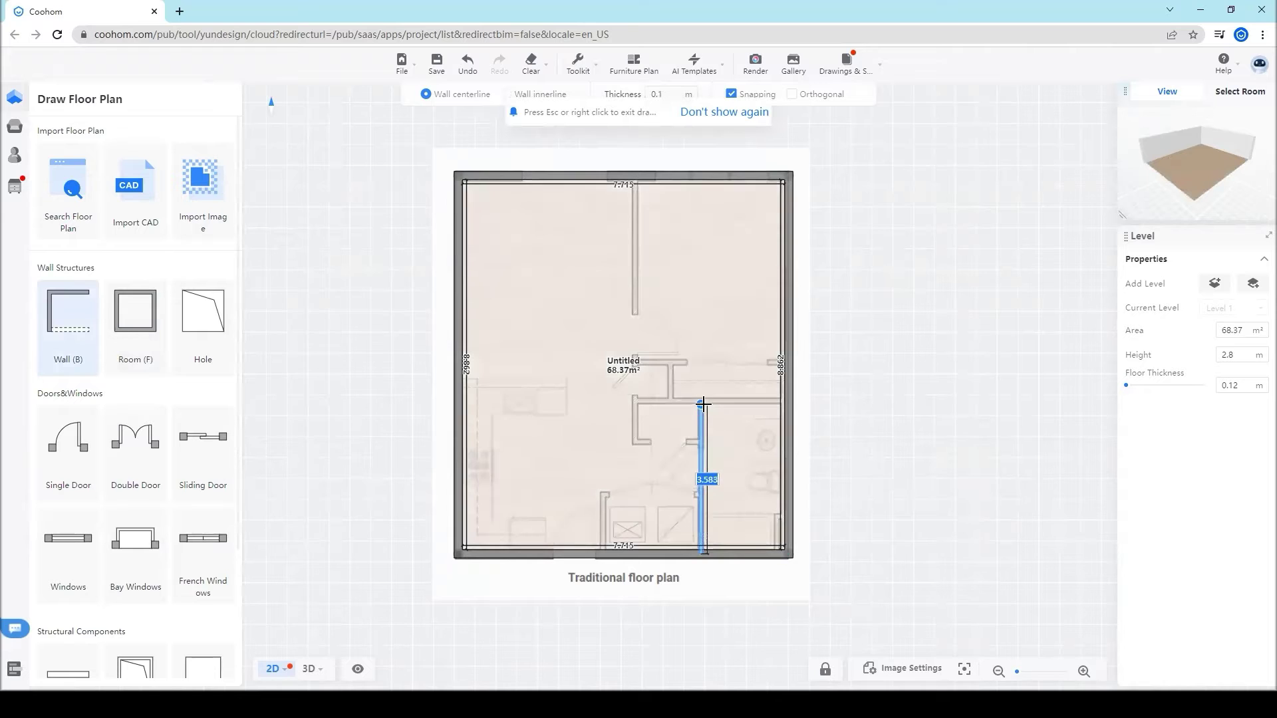
{"action": "left_click", "coordinate": [704, 402]}
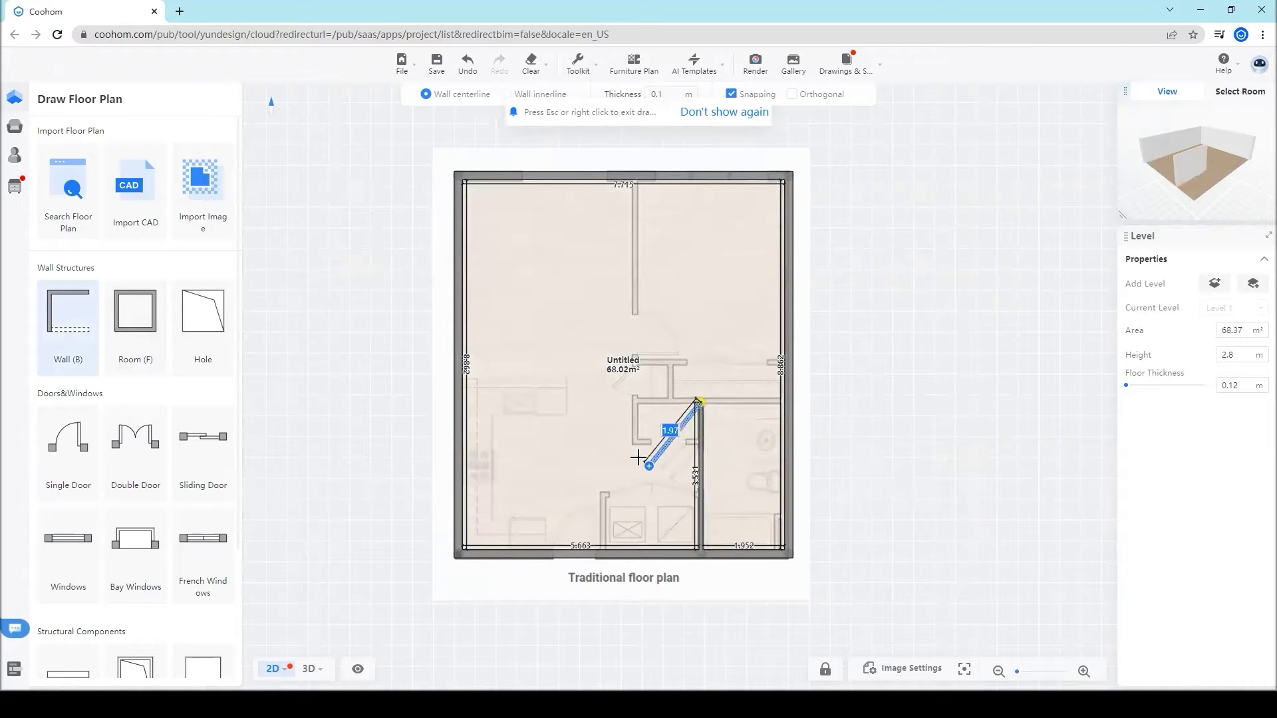
Enclose the small closet left of the bathroom with 0.1 m thick walls, about 1.58 by 0.97 m
{"action": "left_click", "coordinate": [634, 402]}
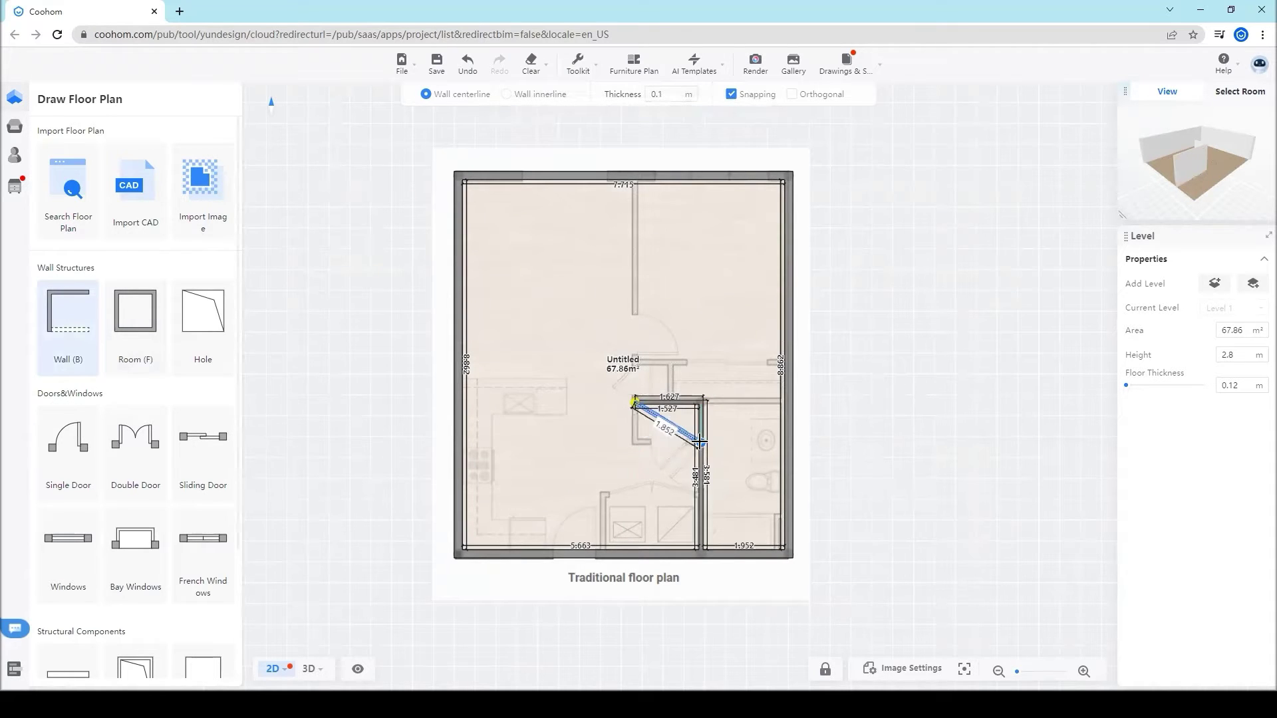
{"action": "left_click", "coordinate": [642, 441]}
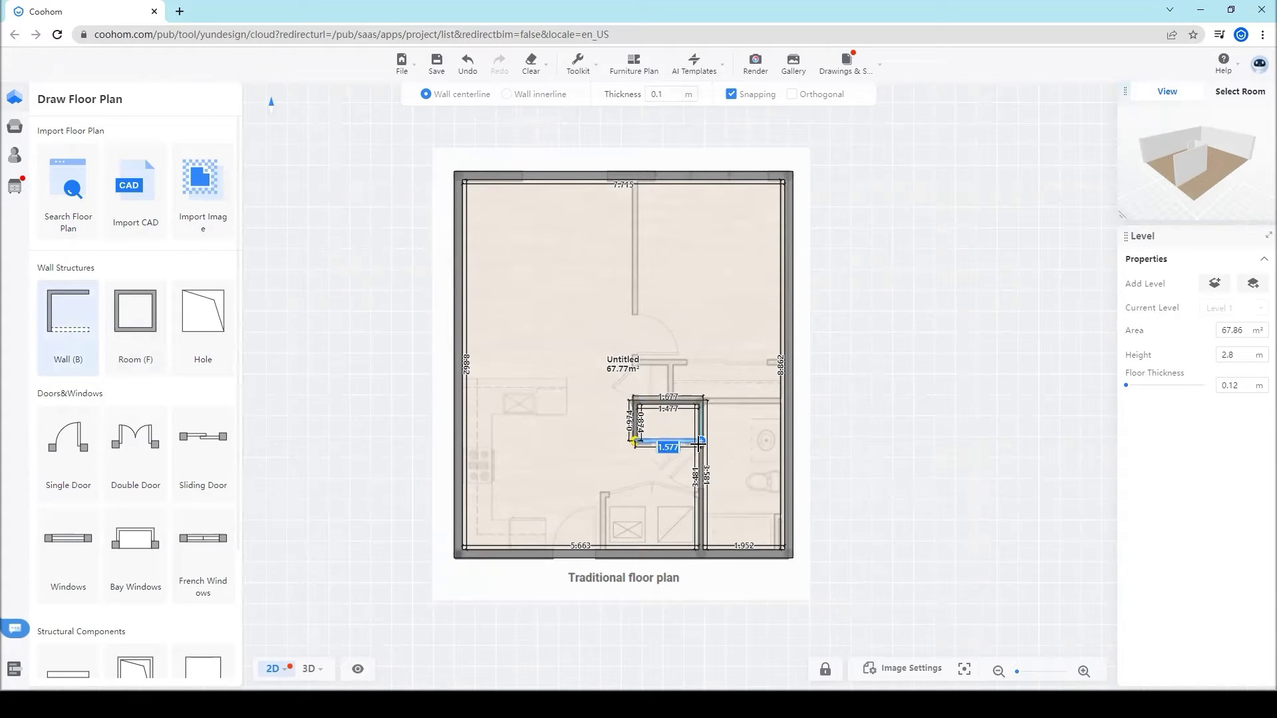
{"action": "left_click", "coordinate": [693, 446]}
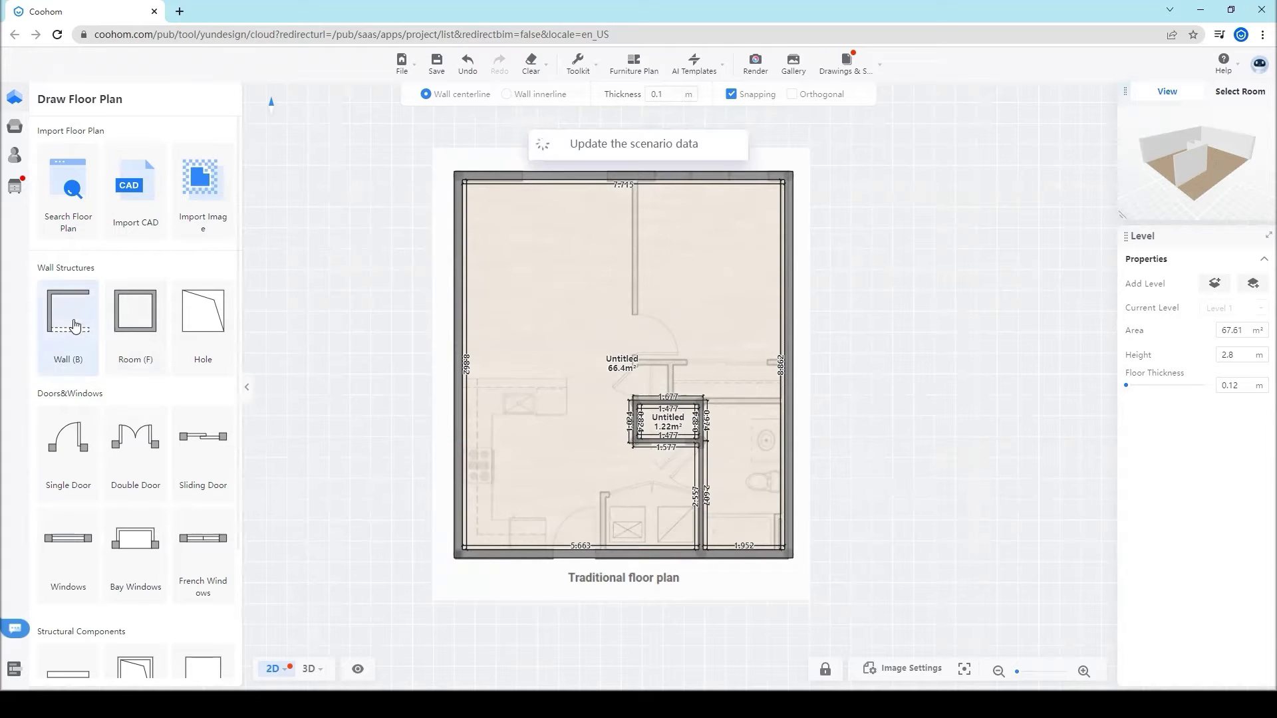
Draw the laundry closet's upper wall, about 2.35 m, and its left wall, about 1.41 m, down to the outer wall
{"action": "scroll", "coordinate": [600, 496], "scroll_direction": "up", "scroll_amount": 6}
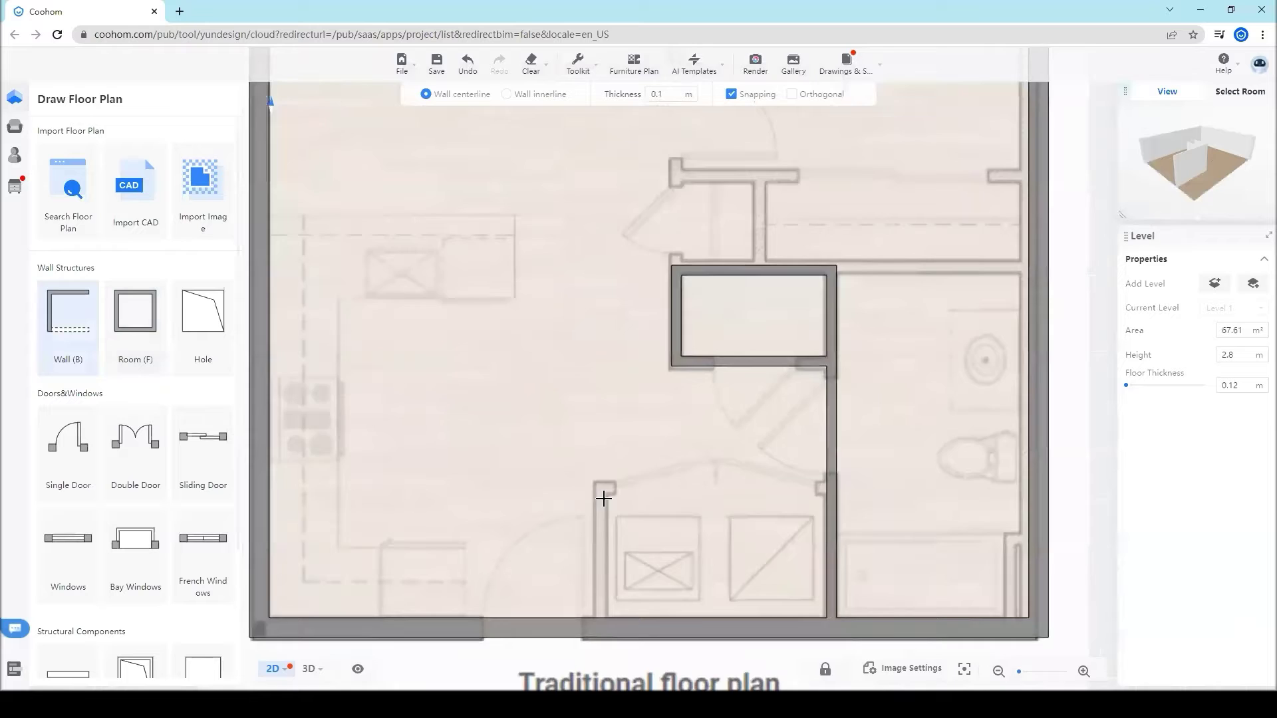
{"action": "left_click", "coordinate": [599, 486]}
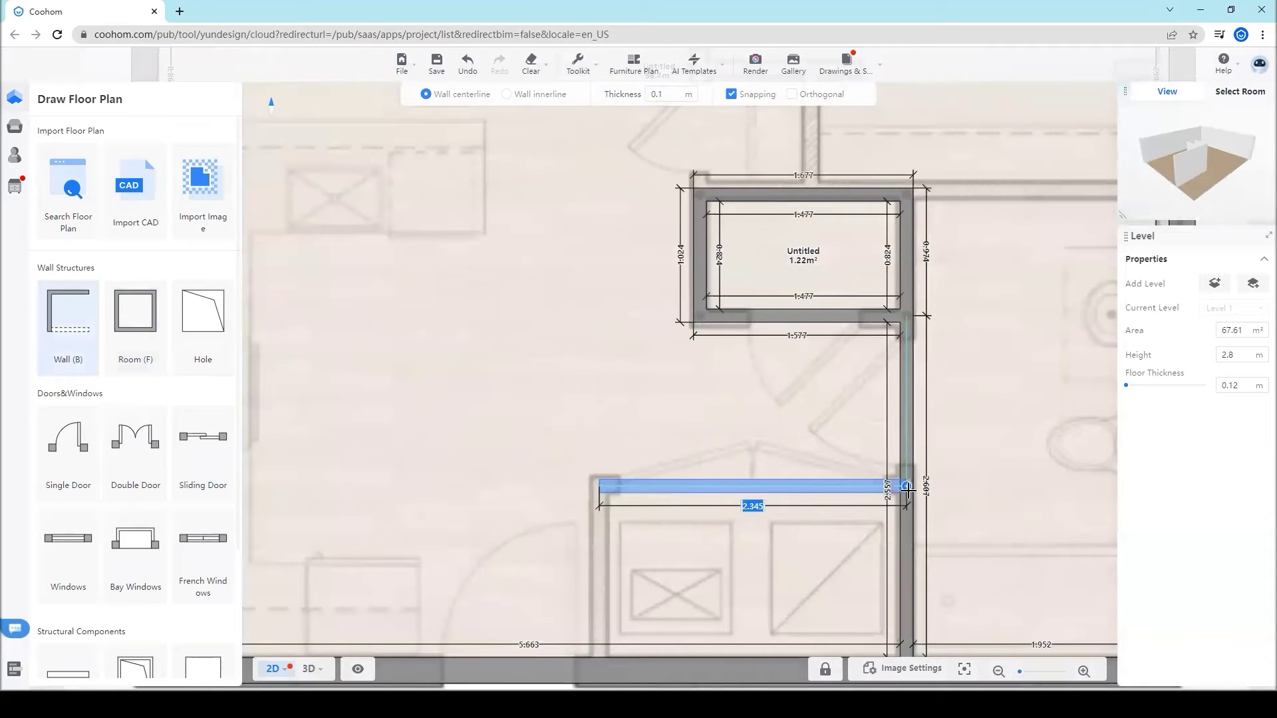
{"action": "left_click", "coordinate": [902, 487]}
{"action": "left_click", "coordinate": [597, 486]}
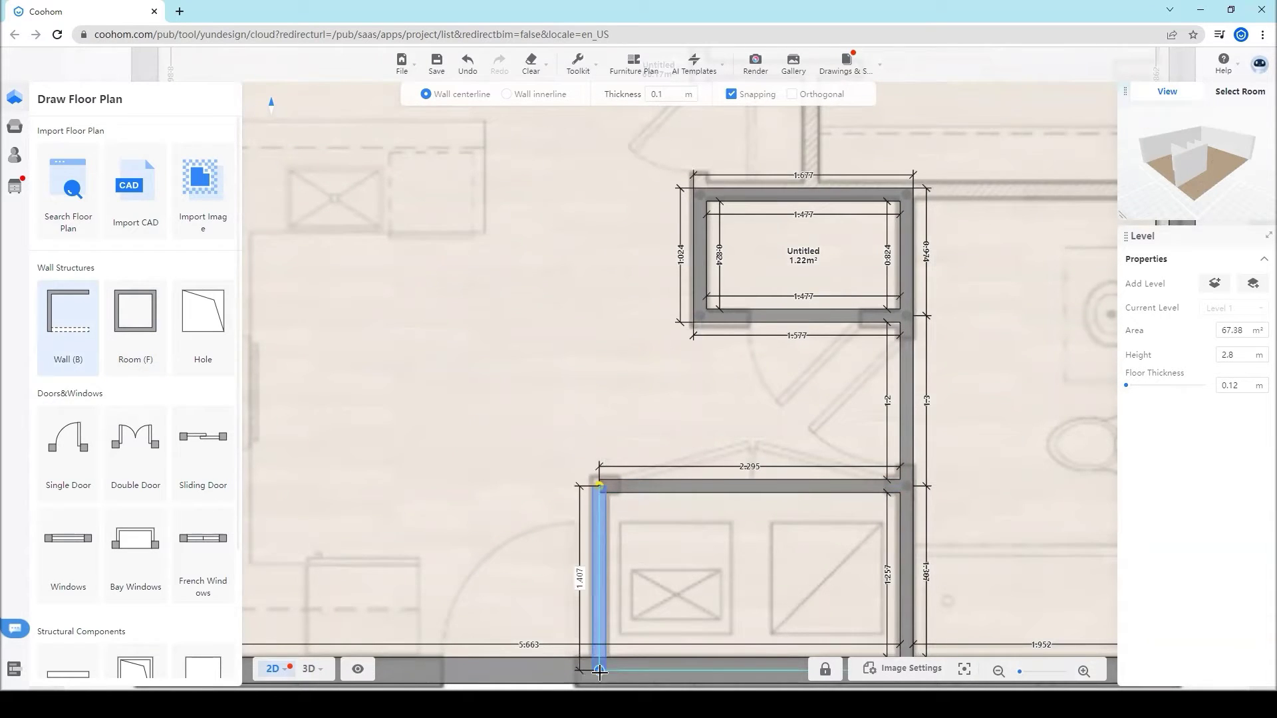
{"action": "left_click", "coordinate": [600, 673]}
Draw the bathroom's upper wall from the right outer wall to the small closet's corner, about 2 m long
{"action": "scroll", "coordinate": [571, 608], "scroll_direction": "down", "scroll_amount": 6}
{"action": "scroll", "coordinate": [739, 431], "scroll_direction": "up", "scroll_amount": 6}
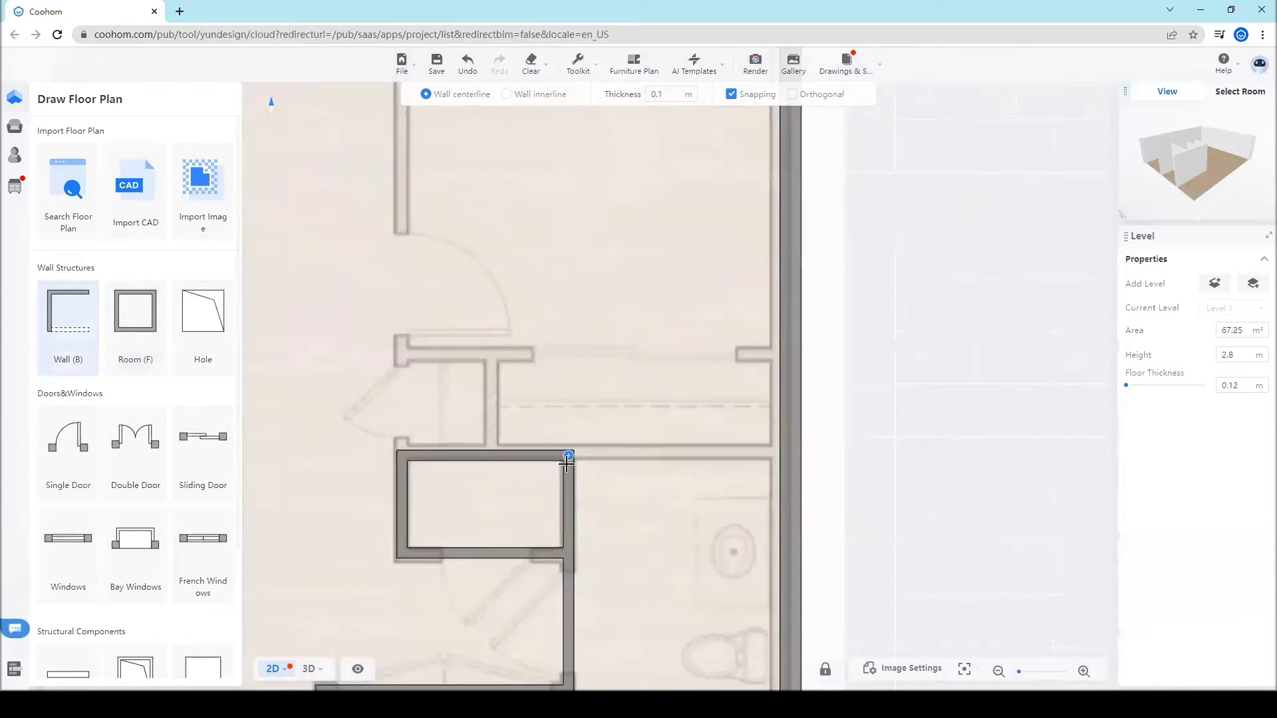
{"action": "left_click", "coordinate": [790, 457]}
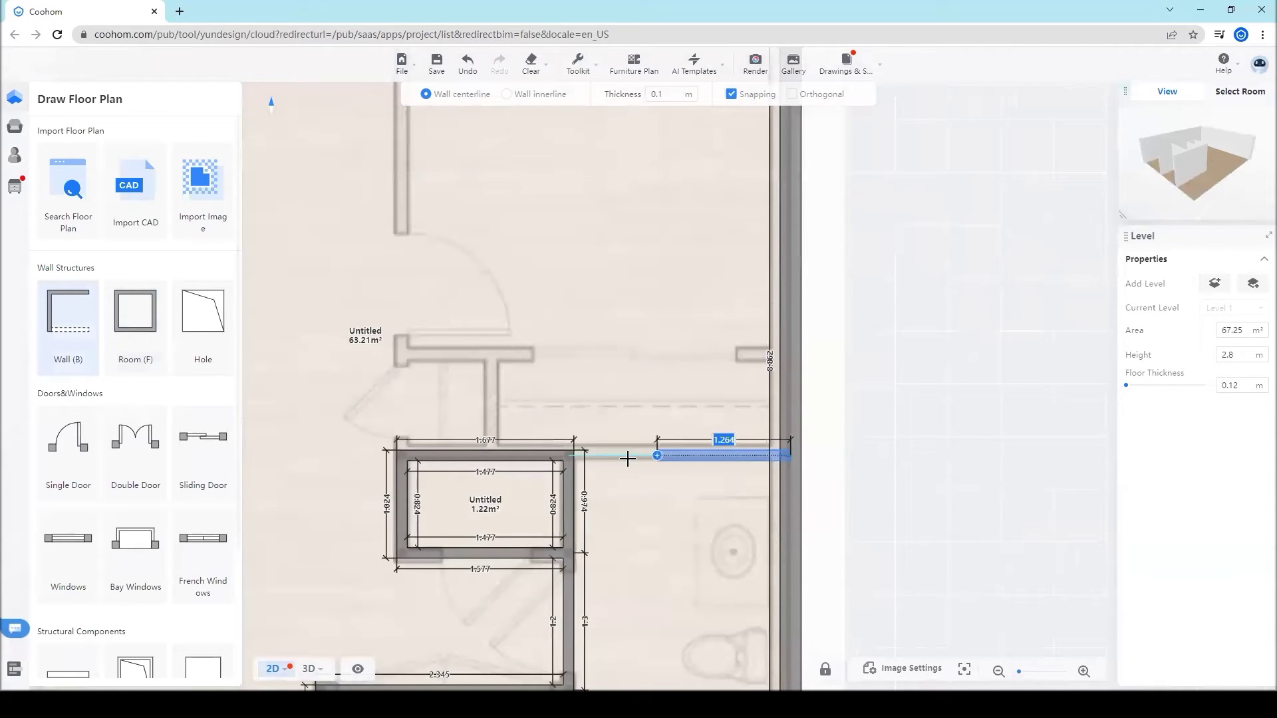
{"action": "left_click", "coordinate": [569, 456]}
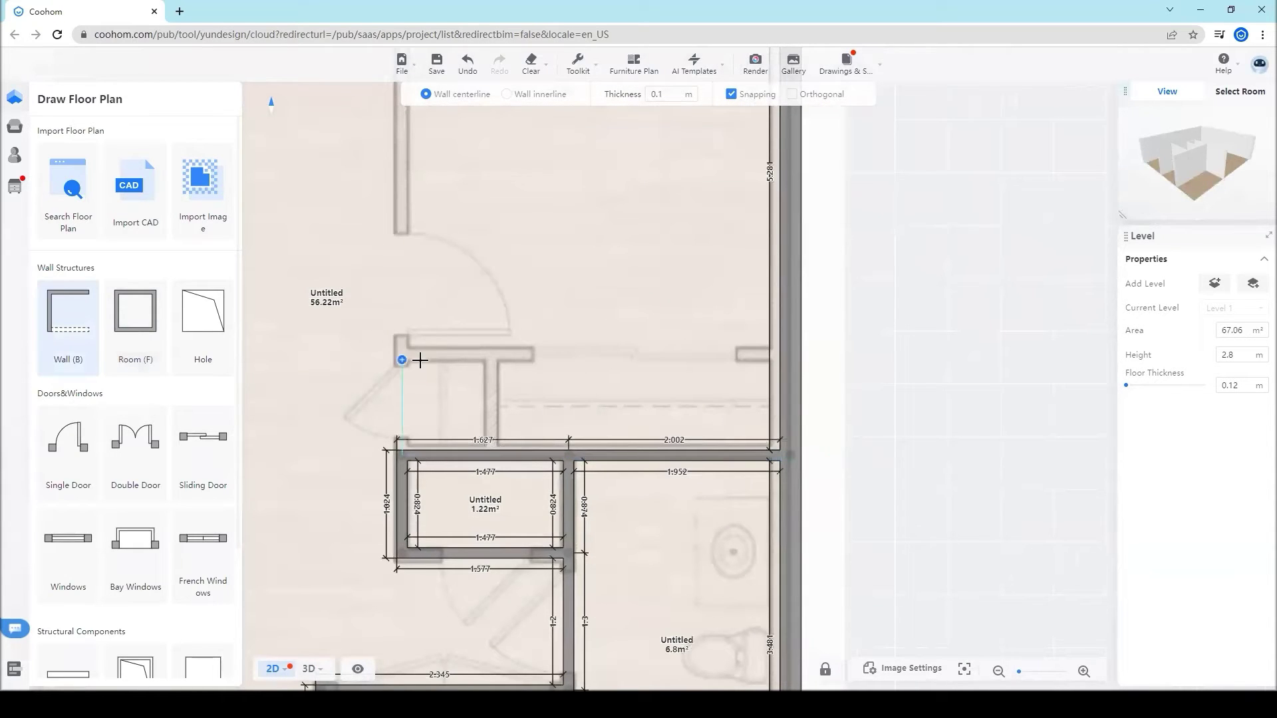
Draw the wall between the living area and the bedroom, about 5.43 m from the small closet's corner to the upper outer wall
{"action": "scroll", "coordinate": [485, 474], "scroll_direction": "down", "scroll_amount": 3}
{"action": "scroll", "coordinate": [456, 476], "scroll_direction": "up", "scroll_amount": 2}
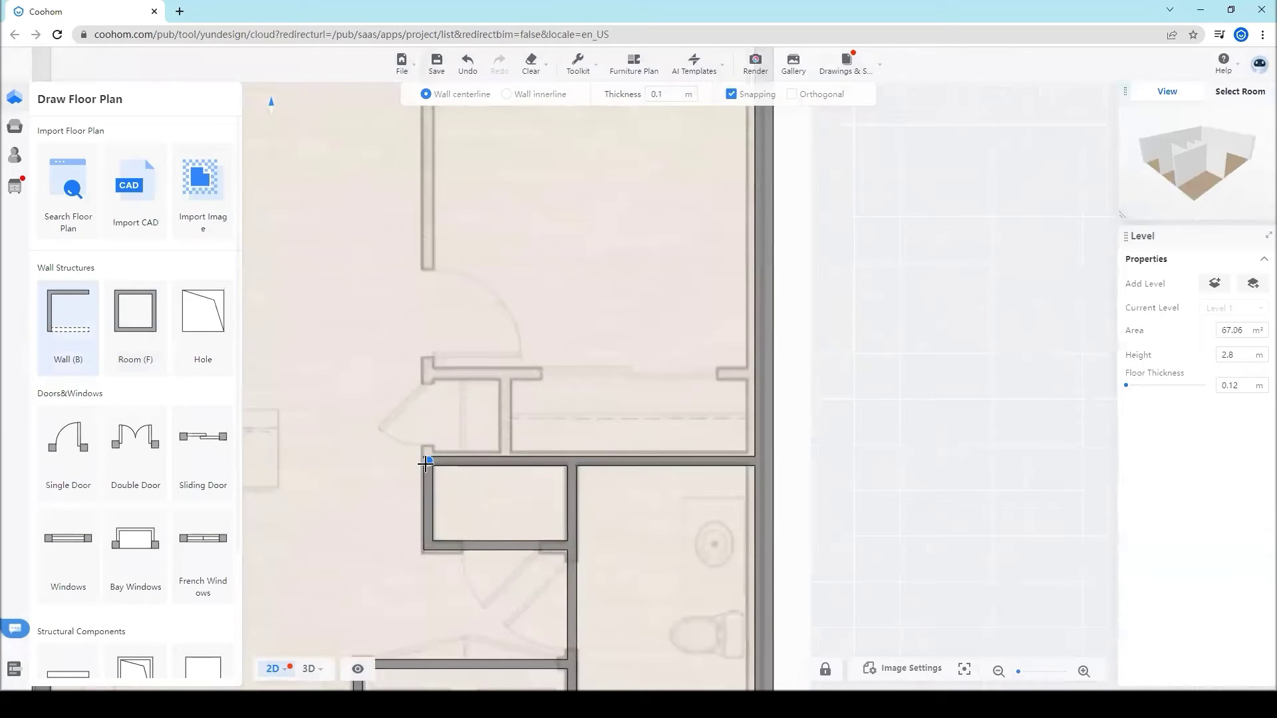
{"action": "left_click", "coordinate": [429, 458]}
{"action": "scroll", "coordinate": [416, 279], "scroll_direction": "down", "scroll_amount": 2}
{"action": "scroll", "coordinate": [429, 186], "scroll_direction": "down", "scroll_amount": 3}
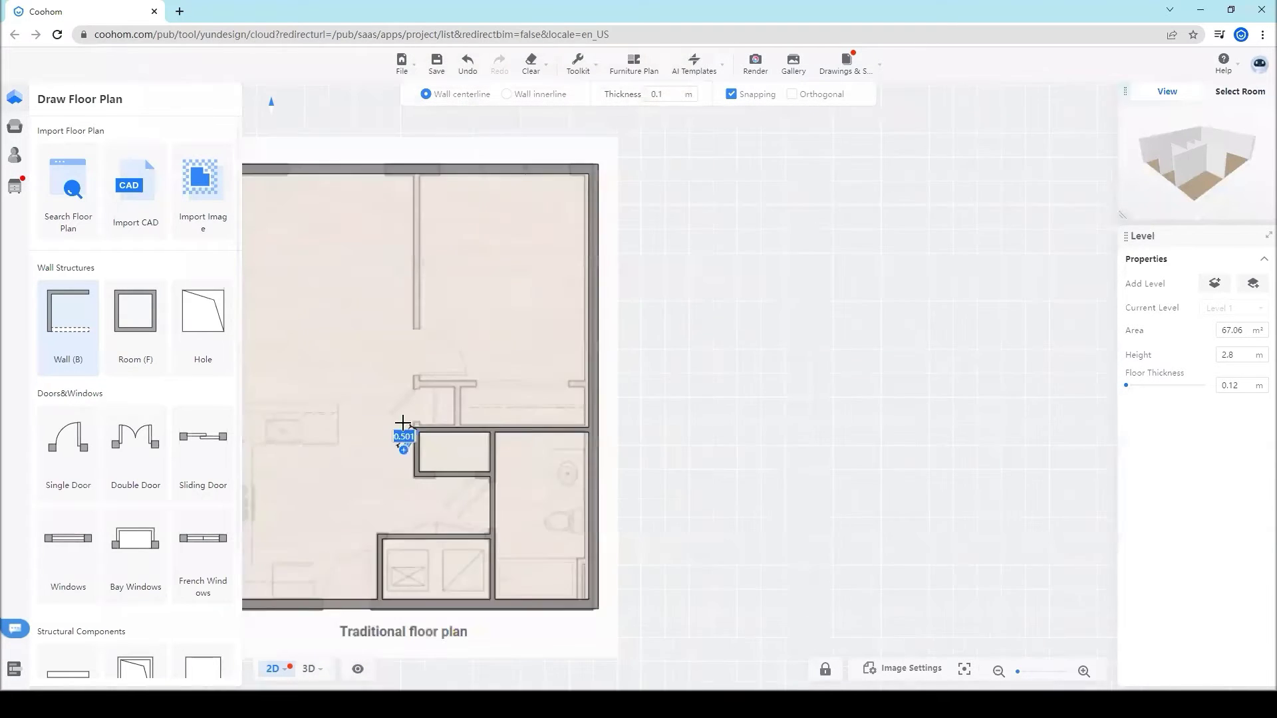
{"action": "scroll", "coordinate": [413, 199], "scroll_direction": "up", "scroll_amount": 4}
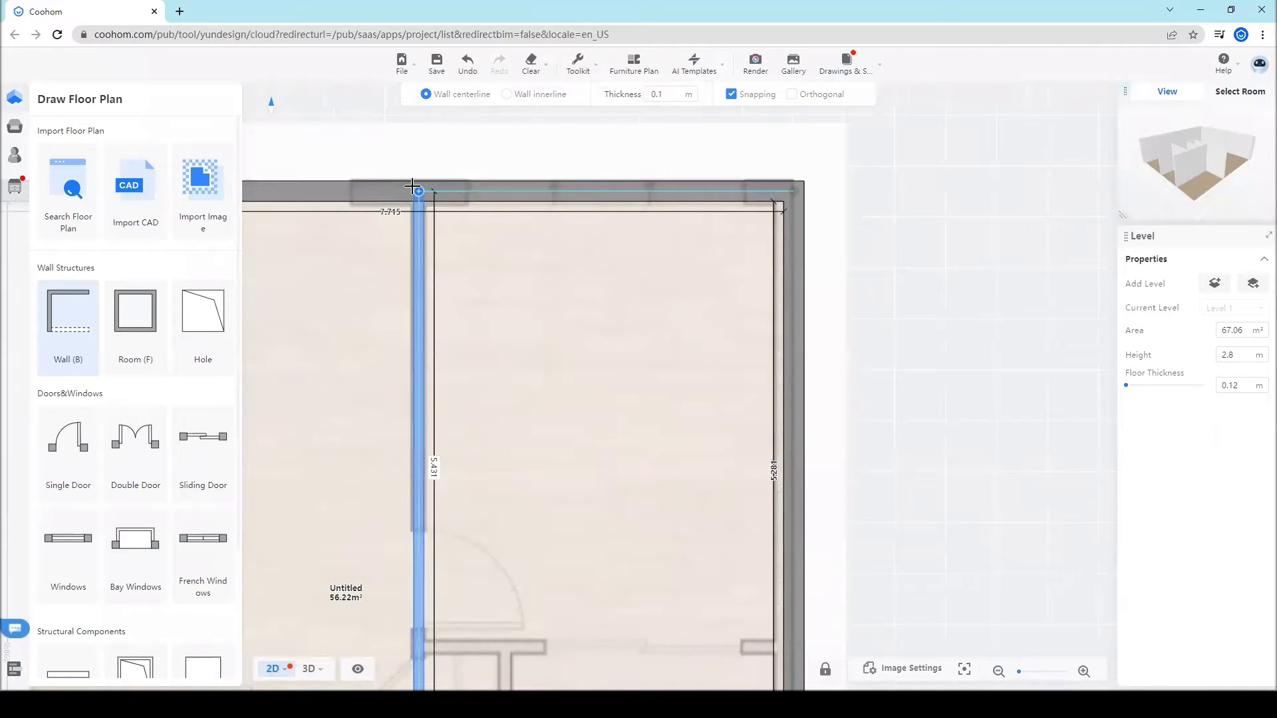
{"action": "left_click", "coordinate": [413, 187]}
Draw the bedroom's lower wall across to the right outer wall, about 3.53 m, and a divider splitting the closet strip below it
{"action": "scroll", "coordinate": [469, 353], "scroll_direction": "down", "scroll_amount": 3}
{"action": "scroll", "coordinate": [479, 545], "scroll_direction": "up", "scroll_amount": 4}
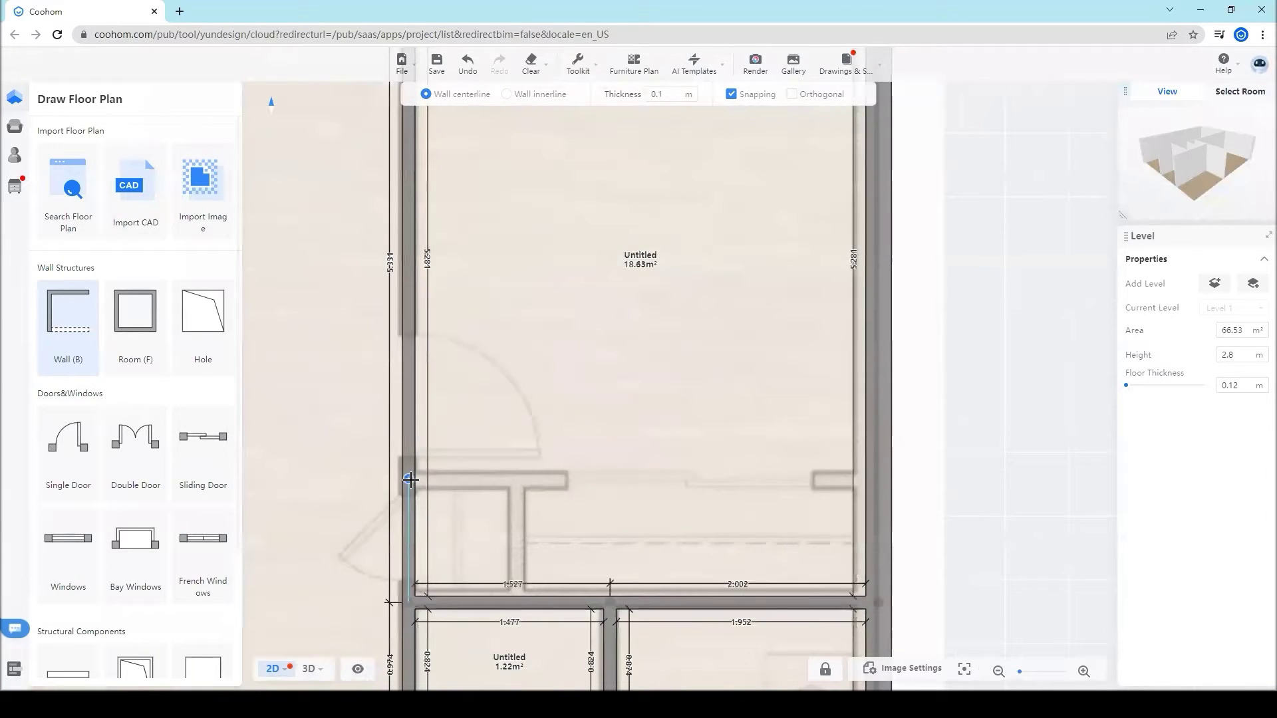
{"action": "left_click", "coordinate": [411, 479]}
{"action": "left_click", "coordinate": [859, 481]}
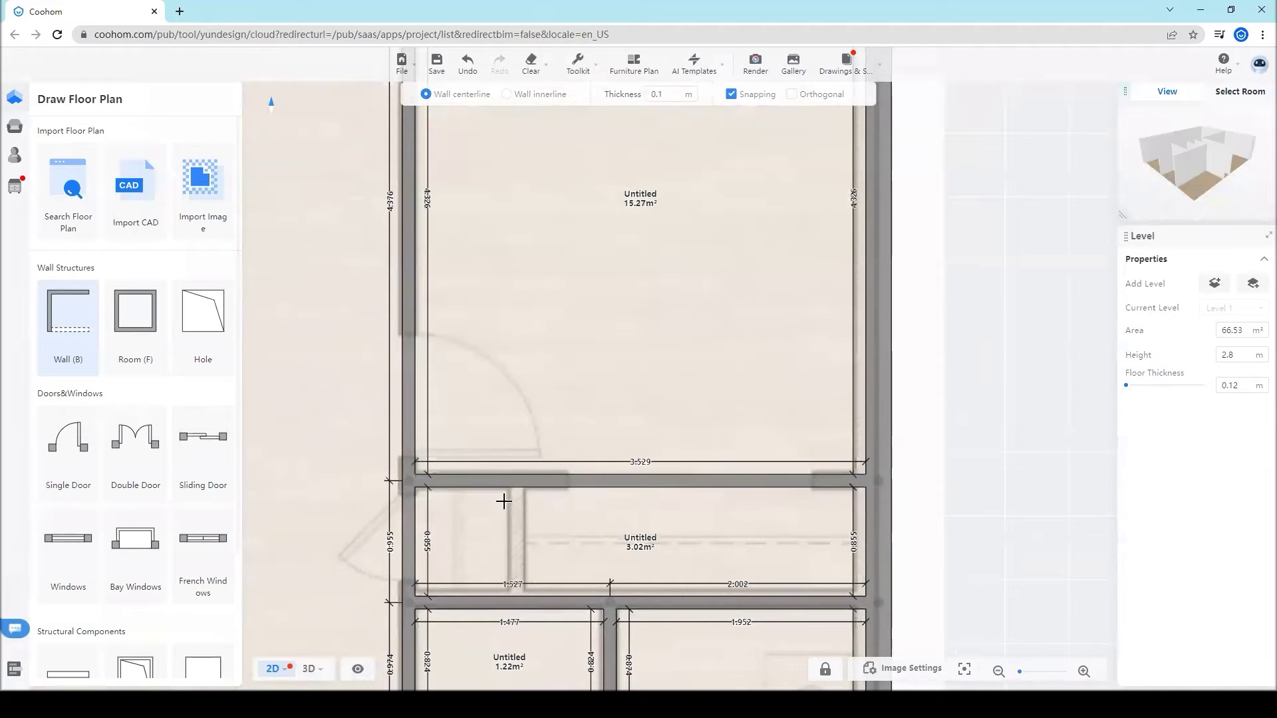
{"action": "left_click", "coordinate": [516, 481]}
{"action": "left_click", "coordinate": [516, 602]}
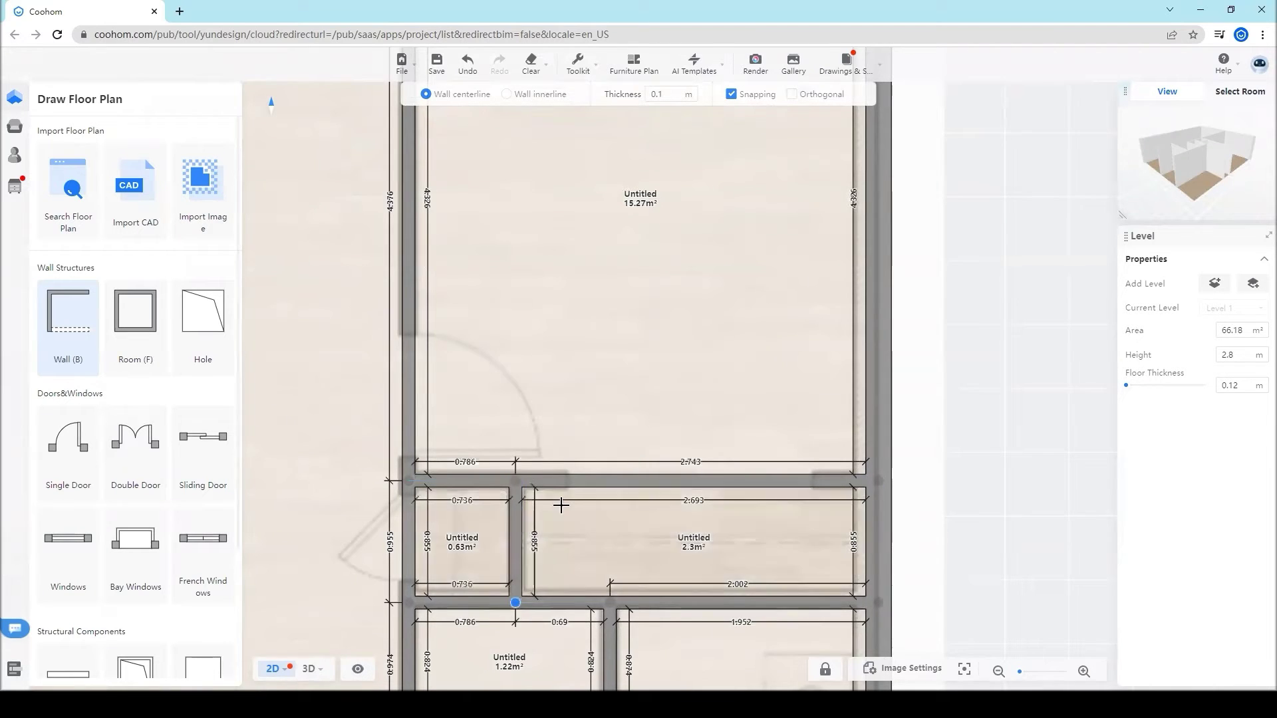
Review the traced walls against the whole floor plan image and exit wall drawing
{"action": "scroll", "coordinate": [656, 485], "scroll_direction": "down", "scroll_amount": 6}
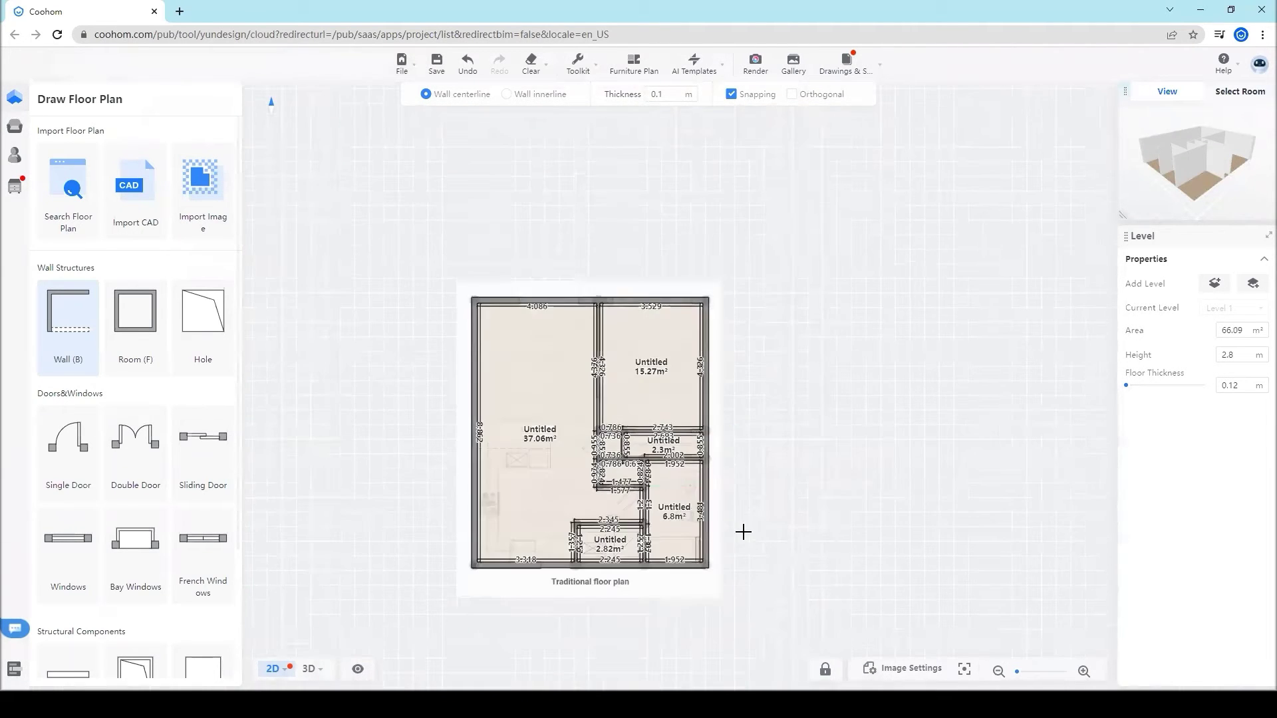
{"action": "scroll", "coordinate": [743, 532], "scroll_direction": "up", "scroll_amount": 5}
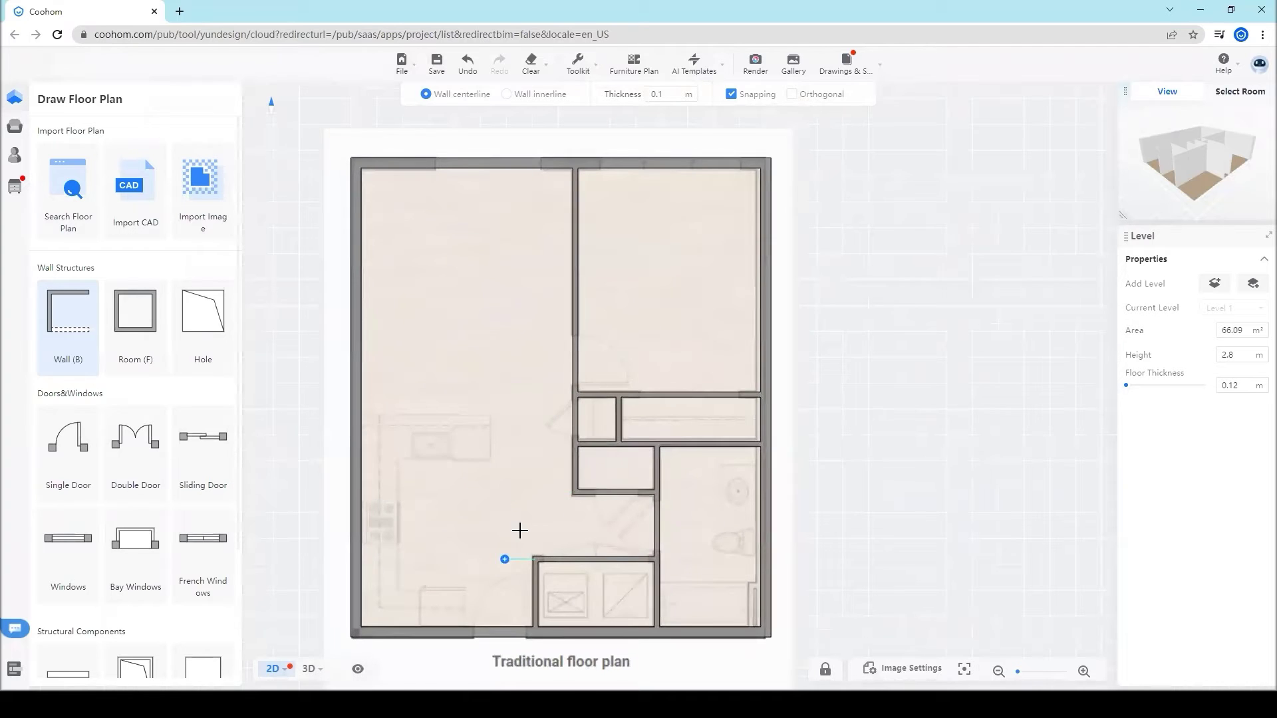
{"action": "middle_click_drag", "start_coordinate": [520, 531], "coordinate": [538, 490]}
{"action": "scroll", "coordinate": [539, 490], "scroll_direction": "down", "scroll_amount": 3}
{"action": "middle_click_drag", "start_coordinate": [550, 436], "coordinate": [548, 447]}
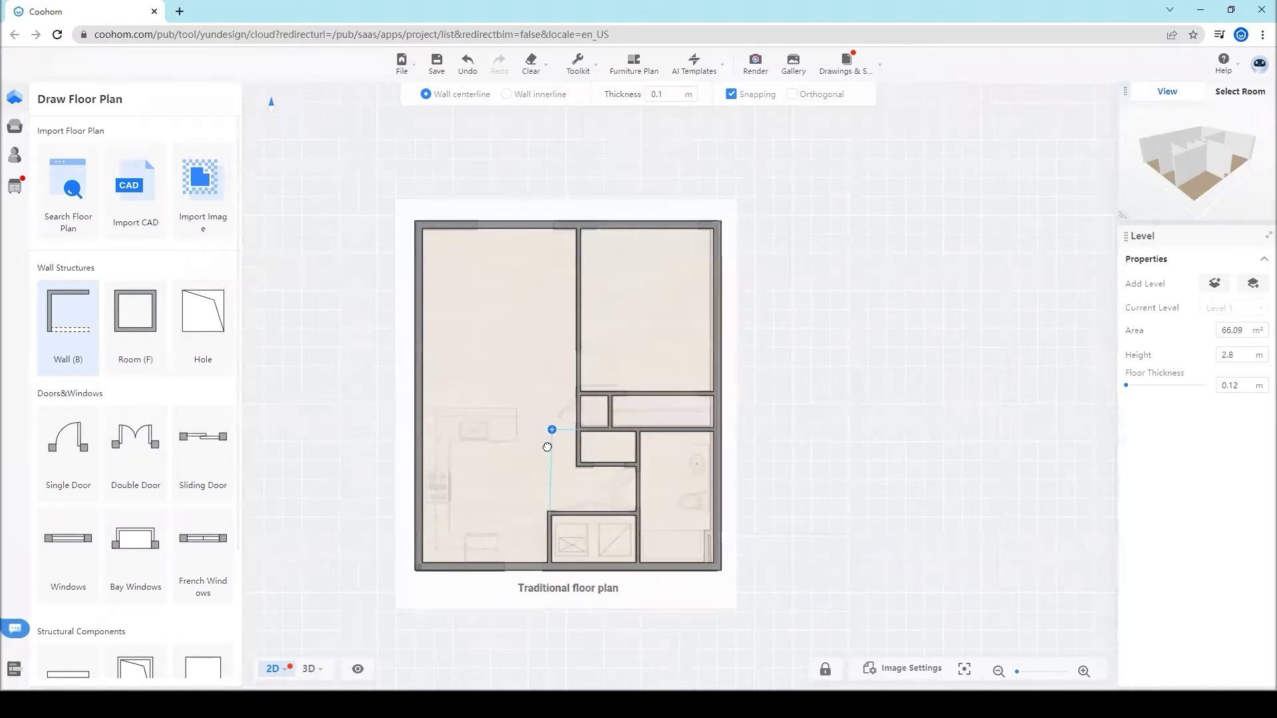
{"action": "scroll", "coordinate": [547, 447], "scroll_direction": "up", "scroll_amount": 3}
{"action": "scroll", "coordinate": [545, 442], "scroll_direction": "down", "scroll_amount": 2}
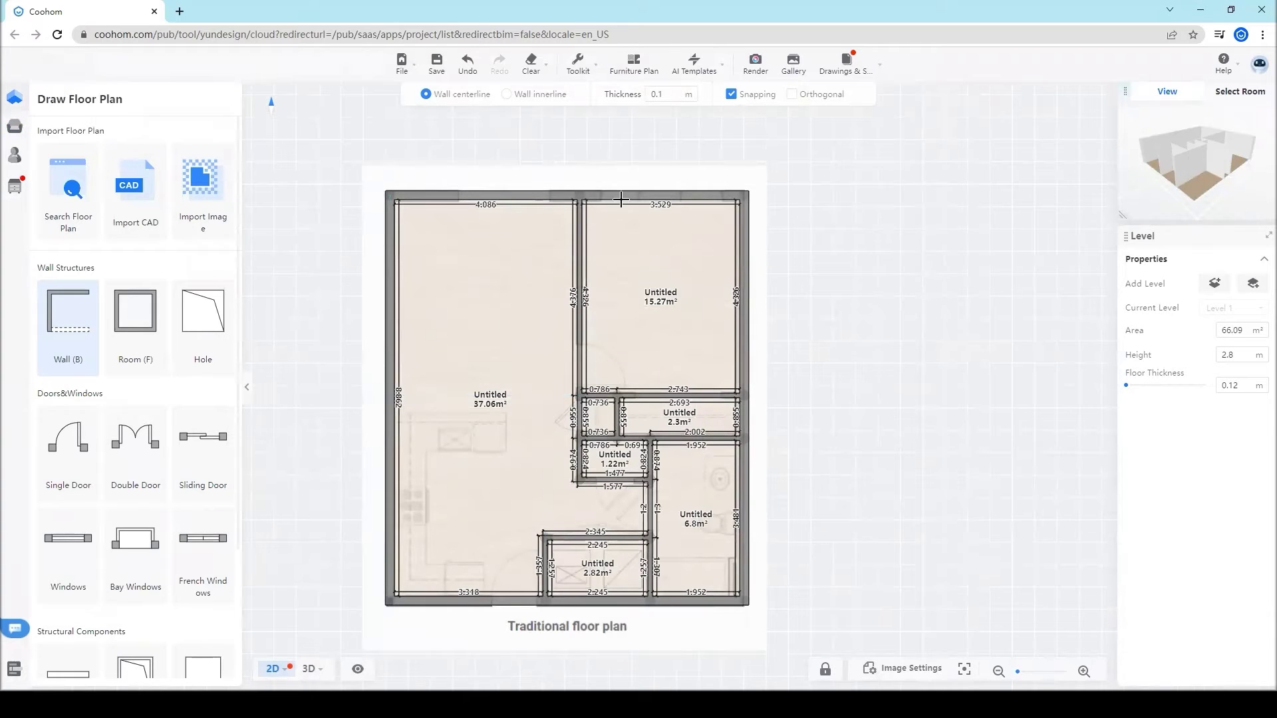
{"action": "key", "text": "Escape"}
{"action": "scroll", "coordinate": [620, 317], "scroll_direction": "up", "scroll_amount": 3}
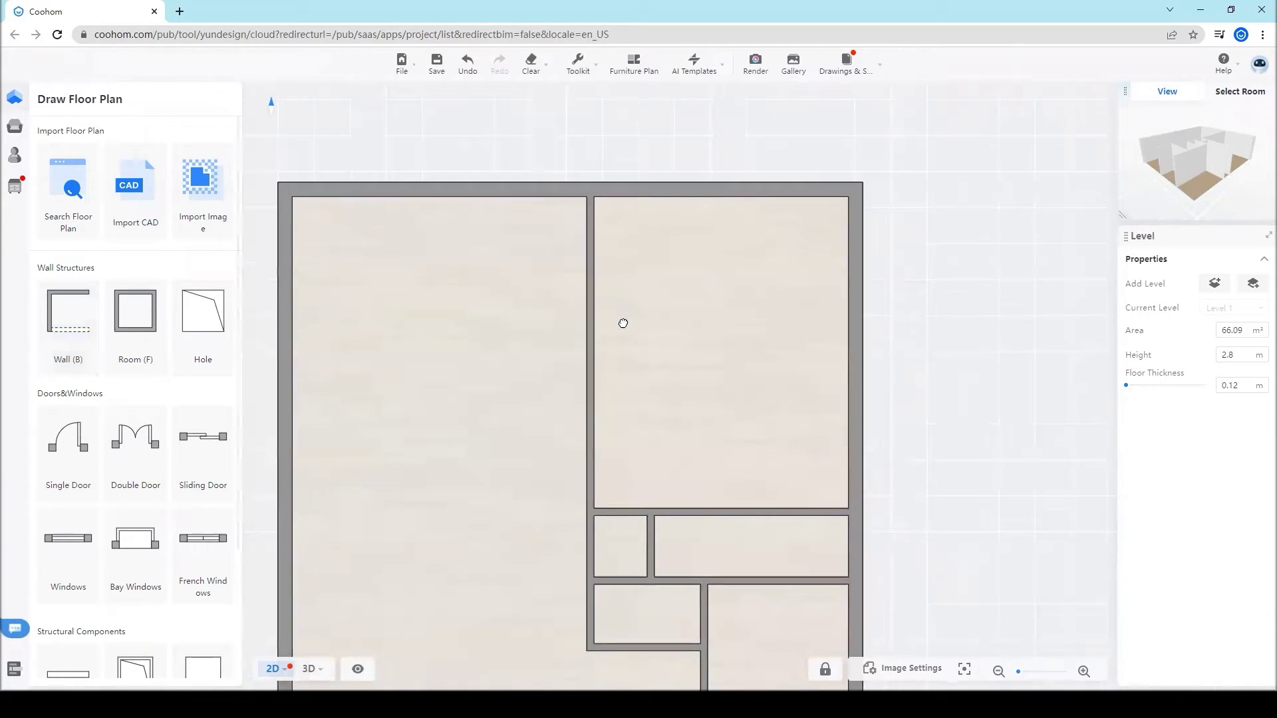
Move the wall between the living area and the bedroom so the living area's upper width is 4 m
{"action": "scroll", "coordinate": [621, 317], "scroll_direction": "down", "scroll_amount": 1}
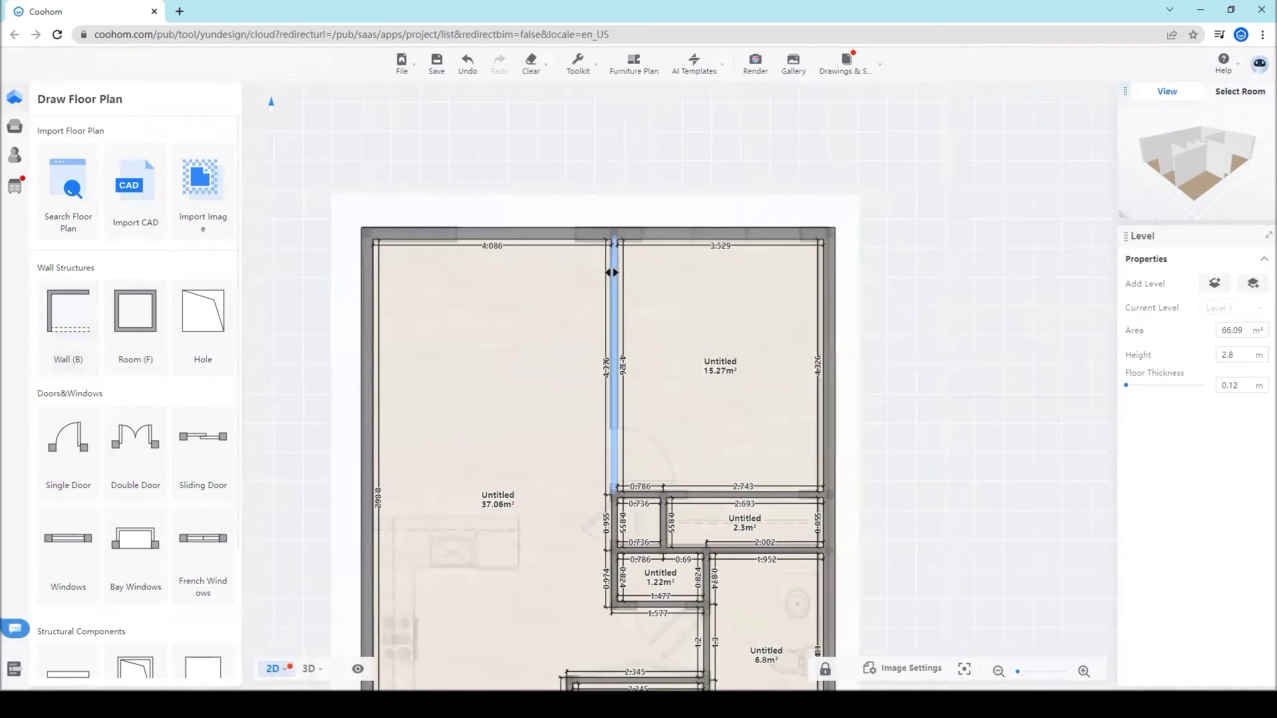
{"action": "left_click", "coordinate": [612, 272]}
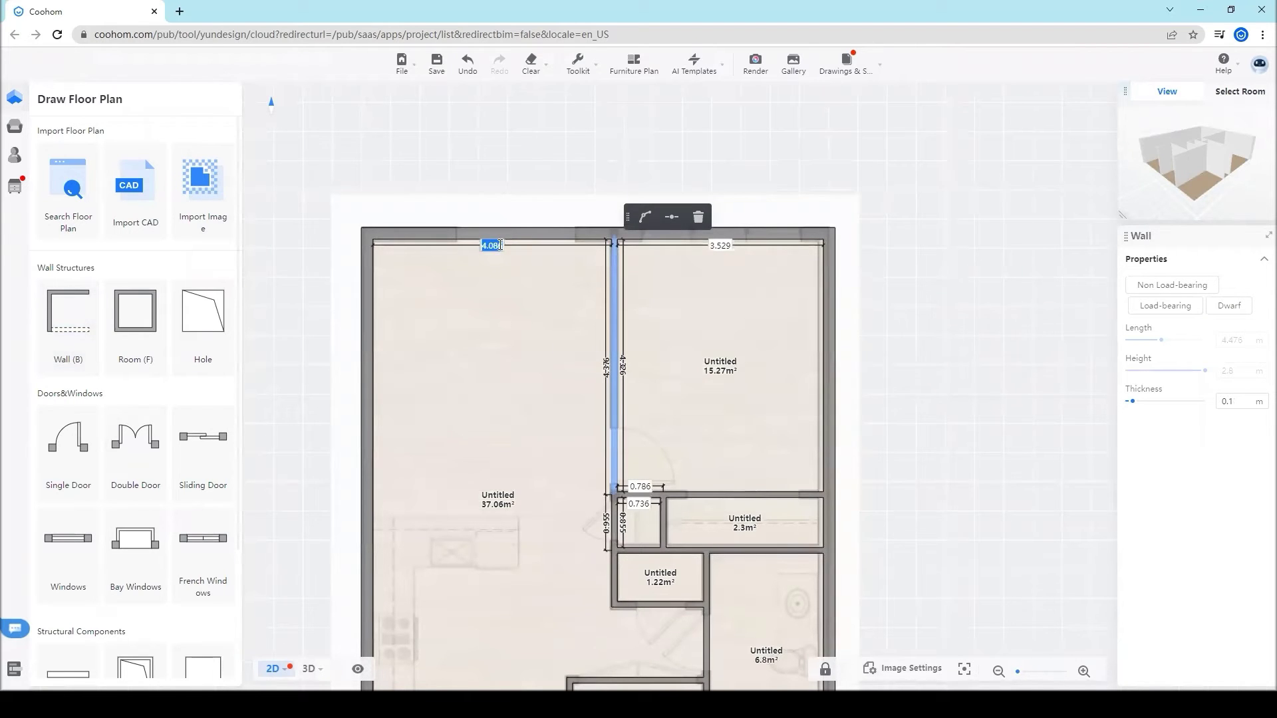
{"action": "type", "text": "4"}
{"action": "key", "text": "Return"}
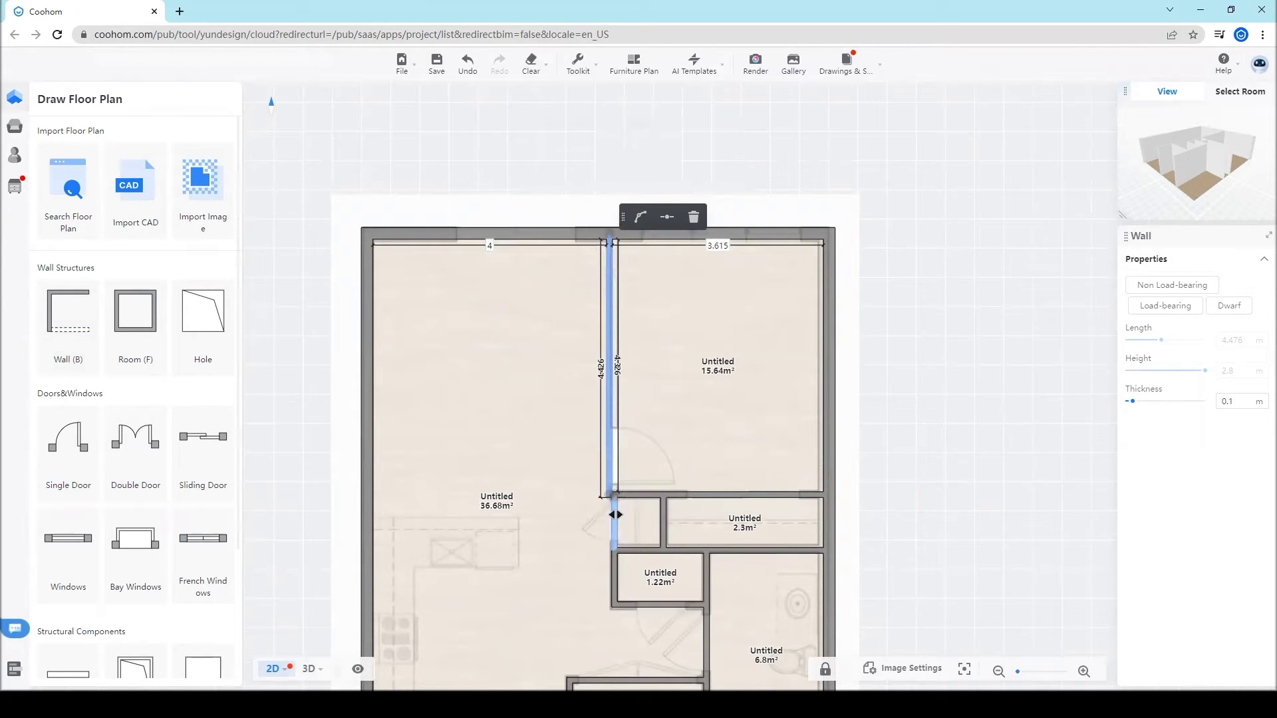
Align the closets' left wall segments below the bedroom with the repositioned bedroom wall and check the remaining walls against the plan image
{"action": "scroll", "coordinate": [615, 515], "scroll_direction": "up", "scroll_amount": 5}
{"action": "left_click", "coordinate": [598, 510]}
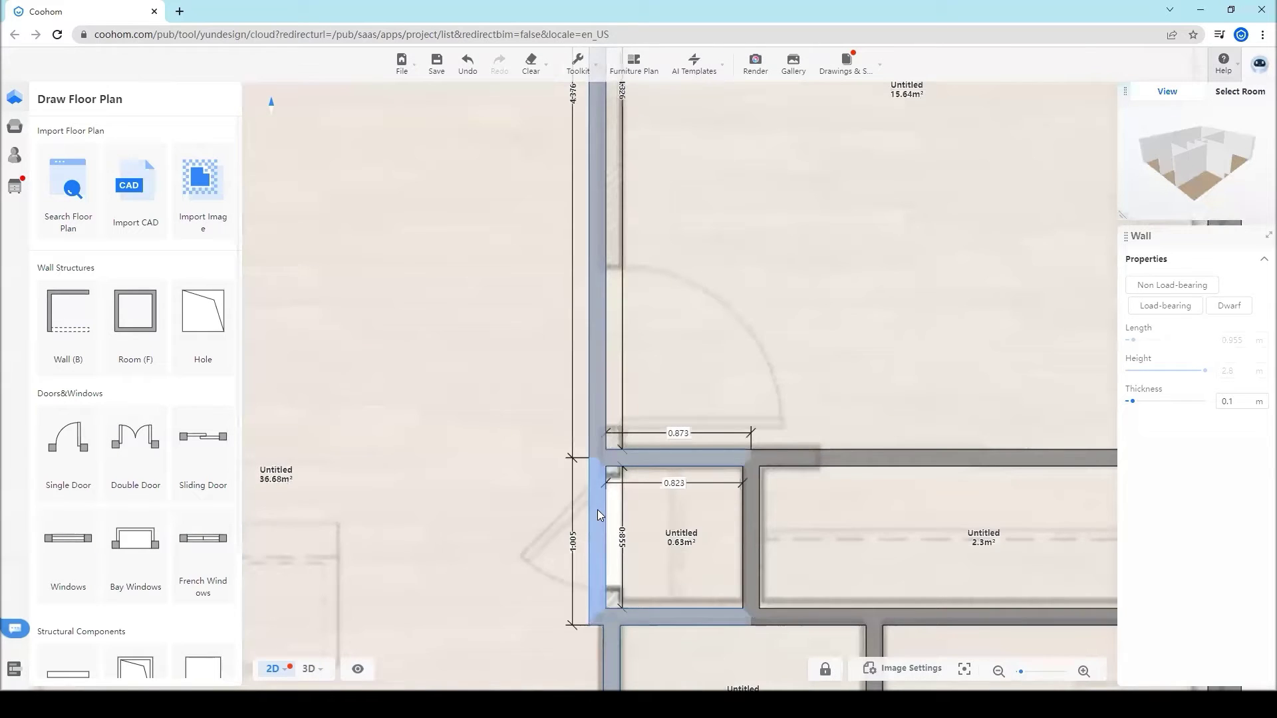
{"action": "scroll", "coordinate": [597, 509], "scroll_direction": "down", "scroll_amount": 2}
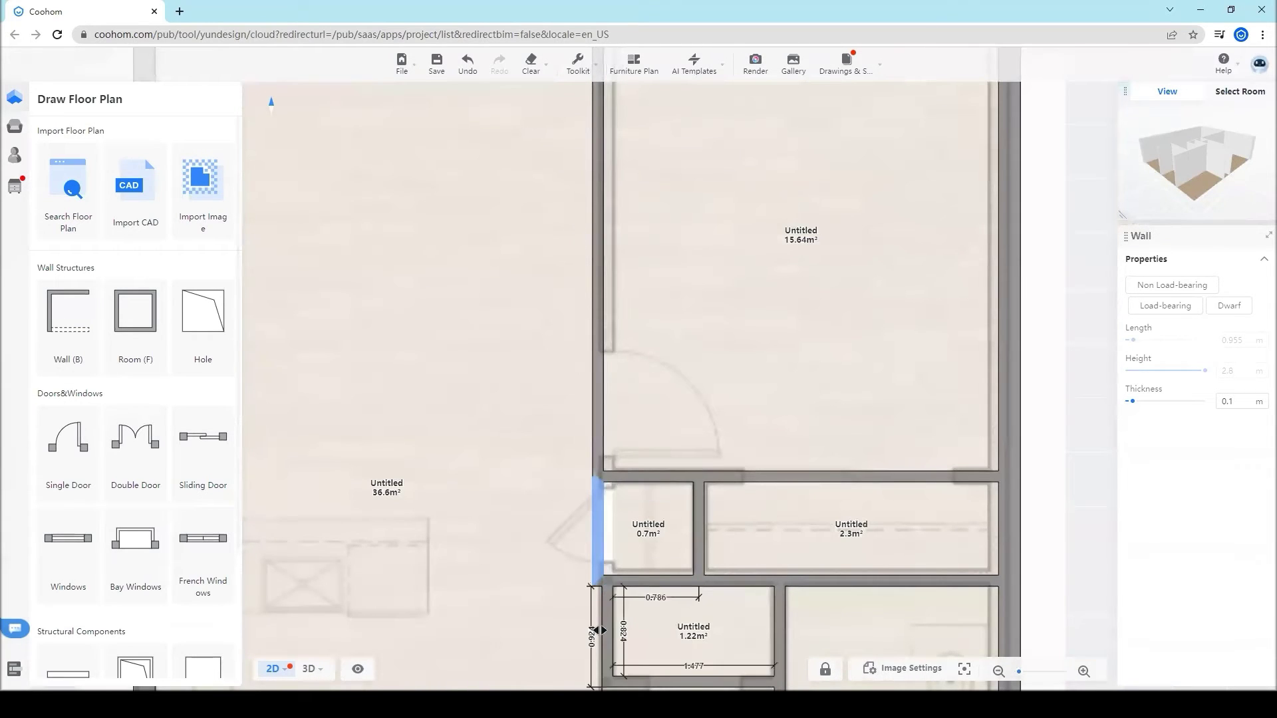
{"action": "scroll", "coordinate": [597, 631], "scroll_direction": "down", "scroll_amount": 3}
{"action": "left_click", "coordinate": [657, 256]}
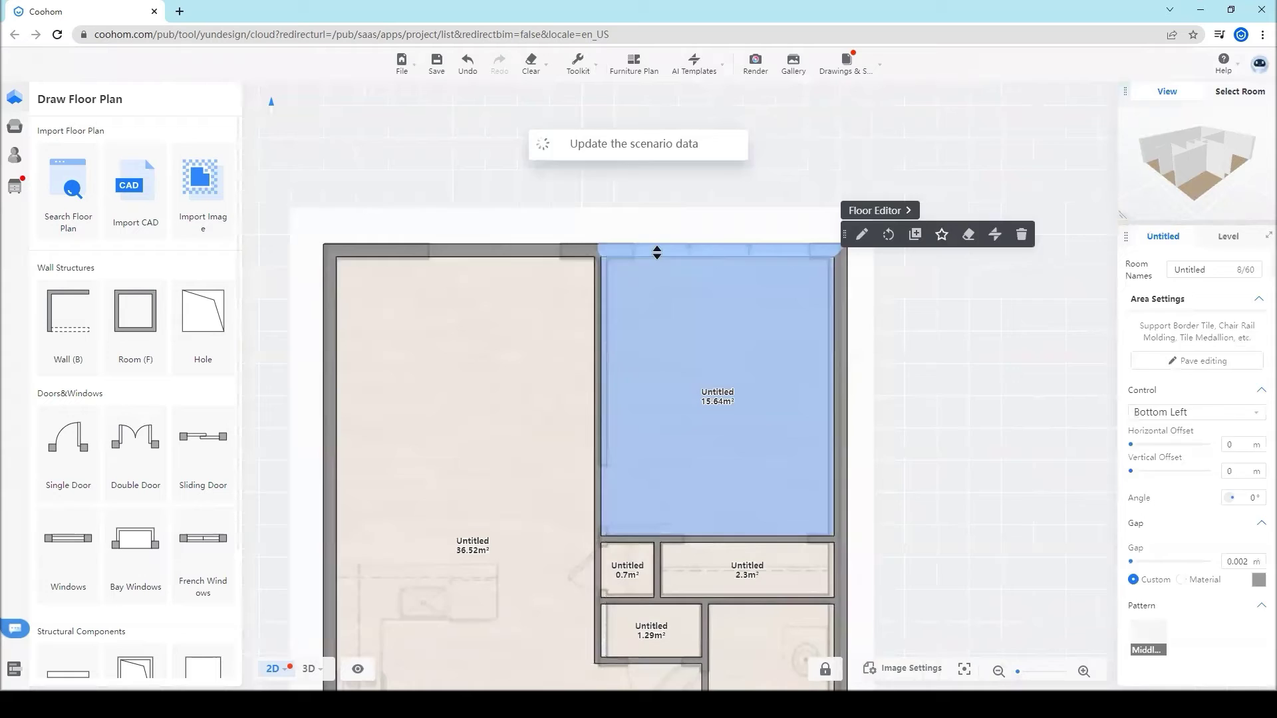
{"action": "left_click", "coordinate": [658, 253]}
{"action": "left_click", "coordinate": [731, 430]}
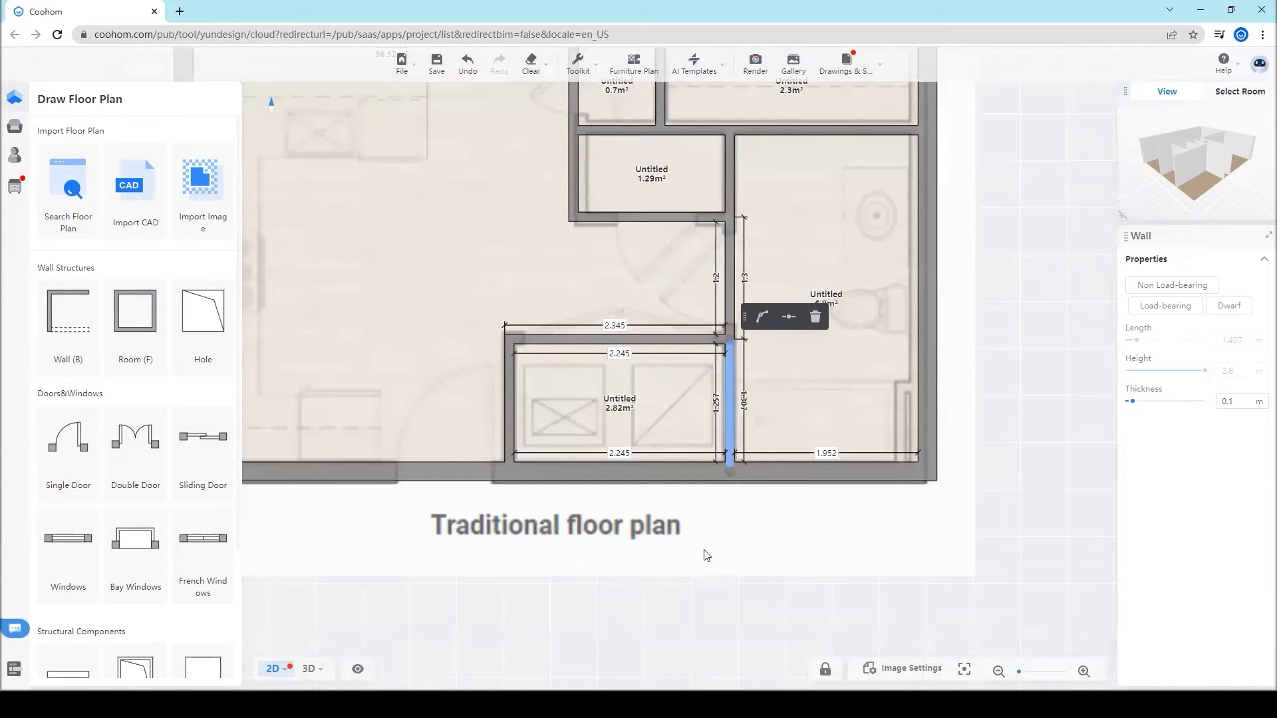
{"action": "scroll", "coordinate": [707, 555], "scroll_direction": "down", "scroll_amount": 4}
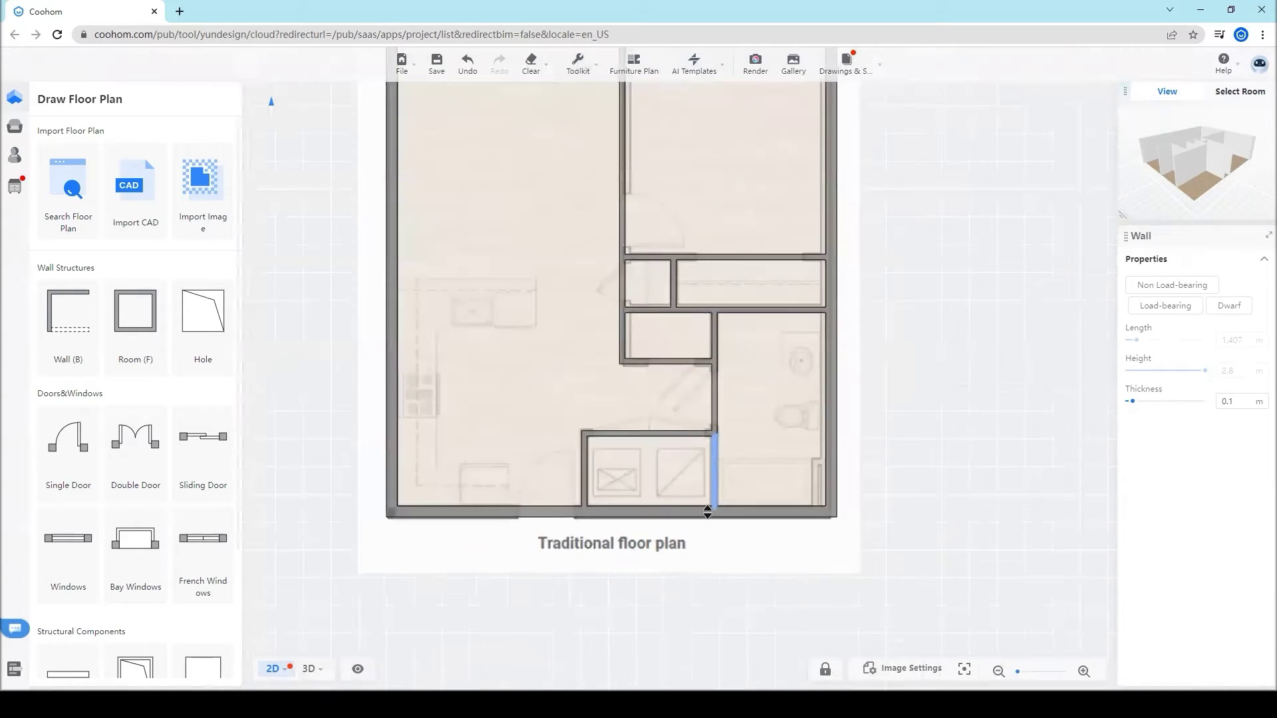
{"action": "left_click", "coordinate": [928, 461]}
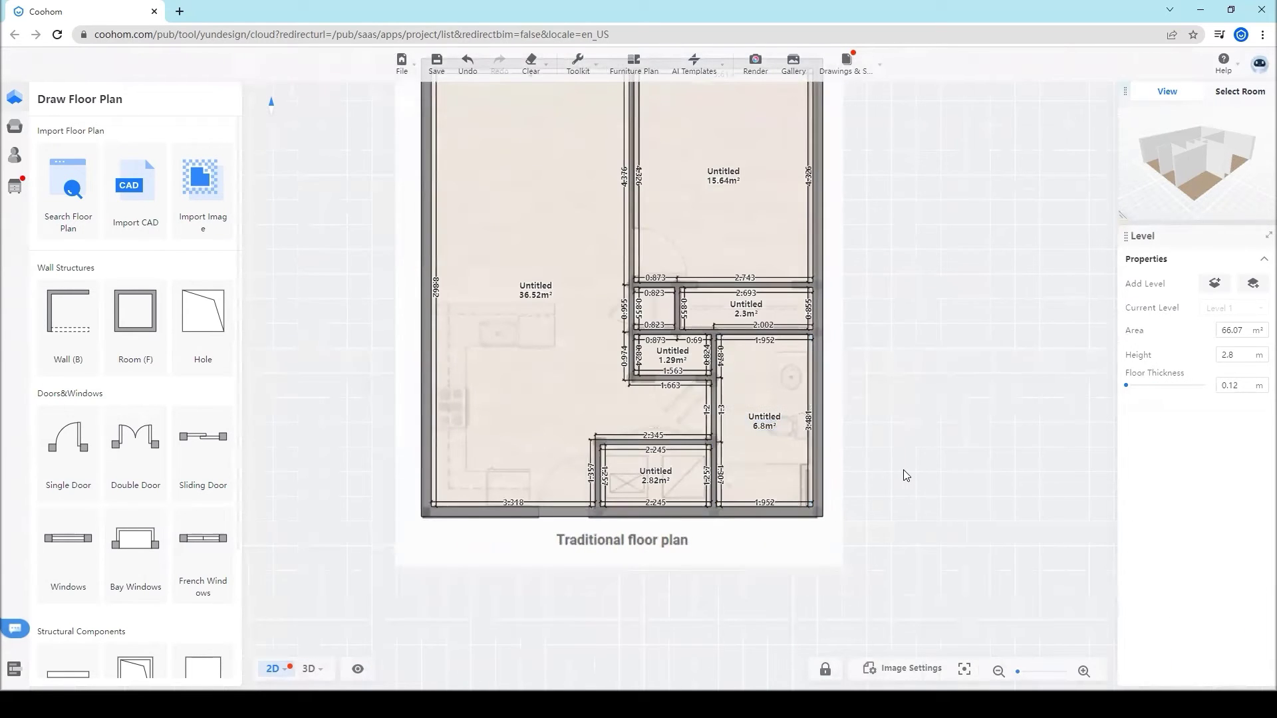
{"action": "scroll", "coordinate": [854, 506], "scroll_direction": "down", "scroll_amount": 4}
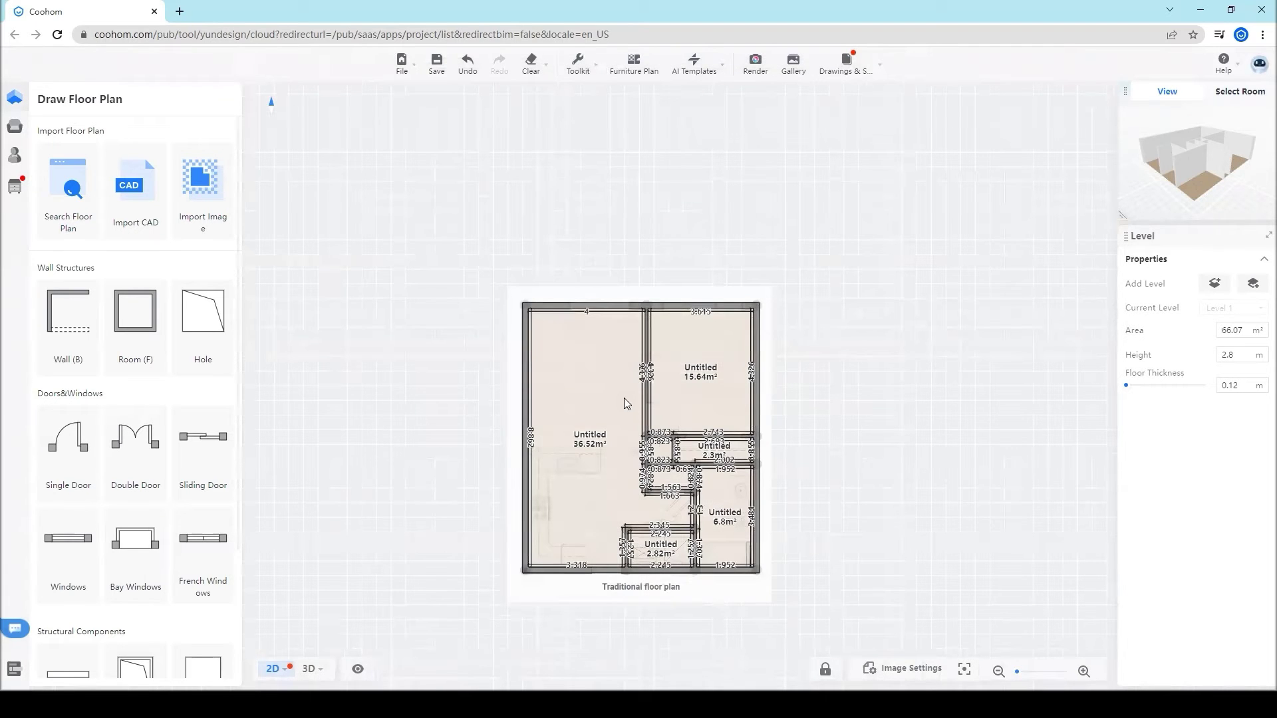
Place a 0.8 m single door near the lower end of the living area–bedroom wall and flip it to swing into the bedroom
{"action": "scroll", "coordinate": [620, 398], "scroll_direction": "up", "scroll_amount": 1}
{"action": "right_click_drag", "start_coordinate": [512, 491], "coordinate": [419, 397]}
{"action": "left_click", "coordinate": [74, 453]}
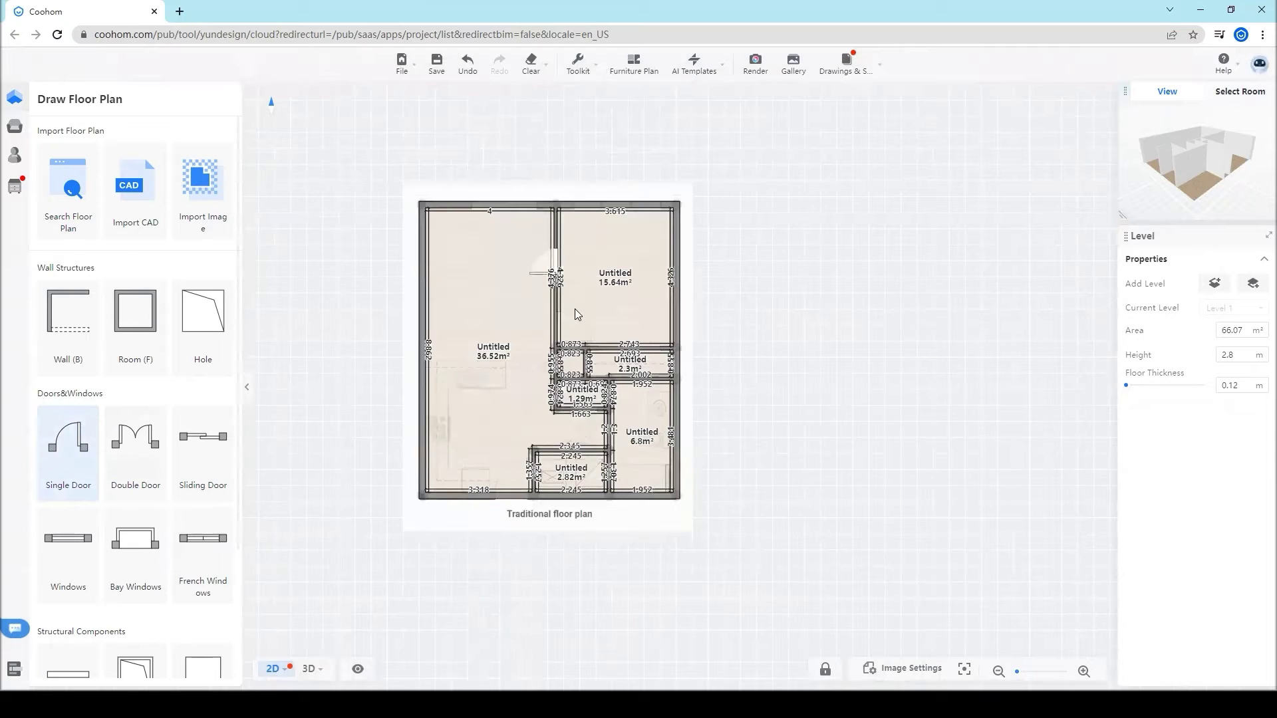
{"action": "scroll", "coordinate": [573, 306], "scroll_direction": "up", "scroll_amount": 3}
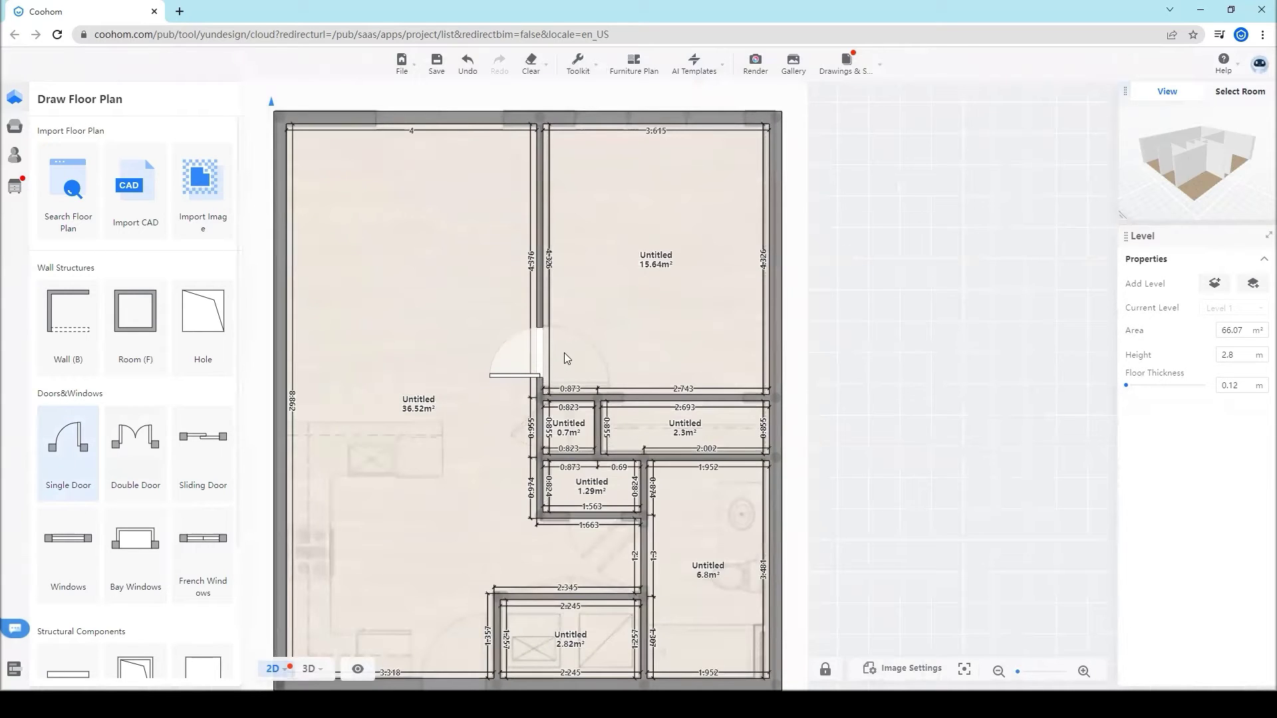
{"action": "left_click", "coordinate": [564, 360]}
{"action": "scroll", "coordinate": [556, 364], "scroll_direction": "up", "scroll_amount": 2}
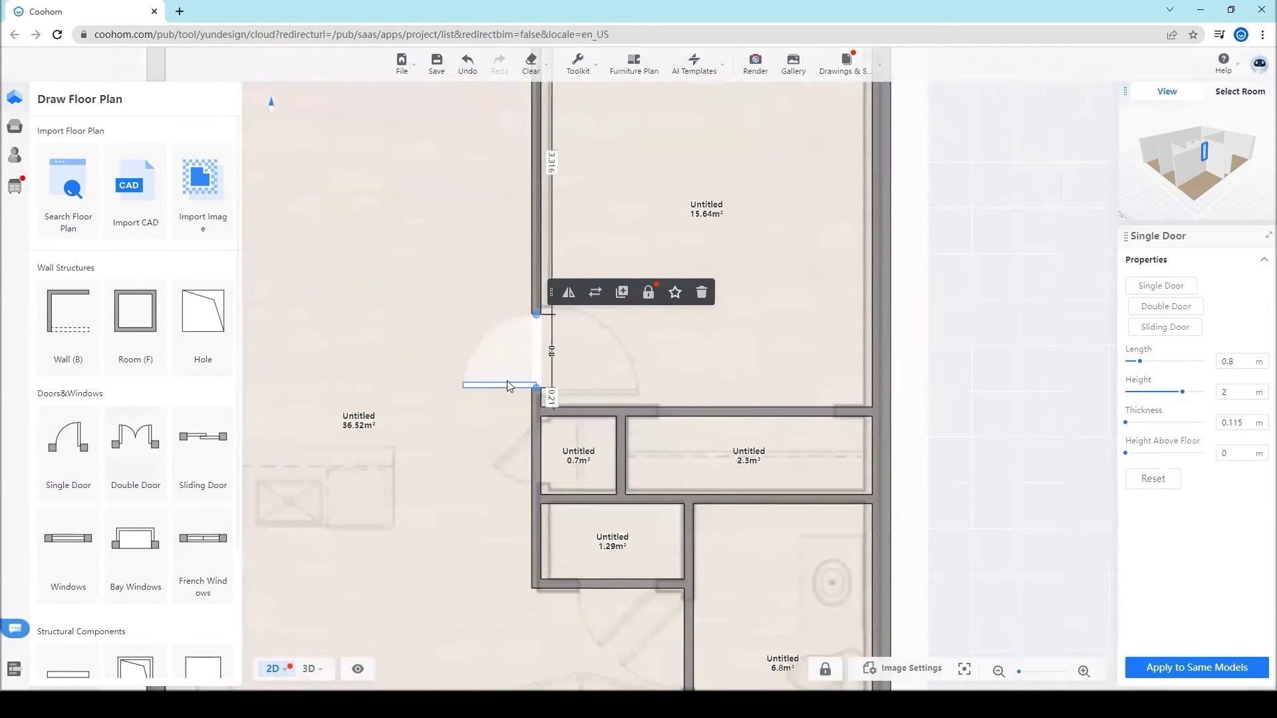
{"action": "left_click", "coordinate": [595, 293]}
{"action": "left_click", "coordinate": [570, 296]}
{"action": "left_click", "coordinate": [570, 296]}
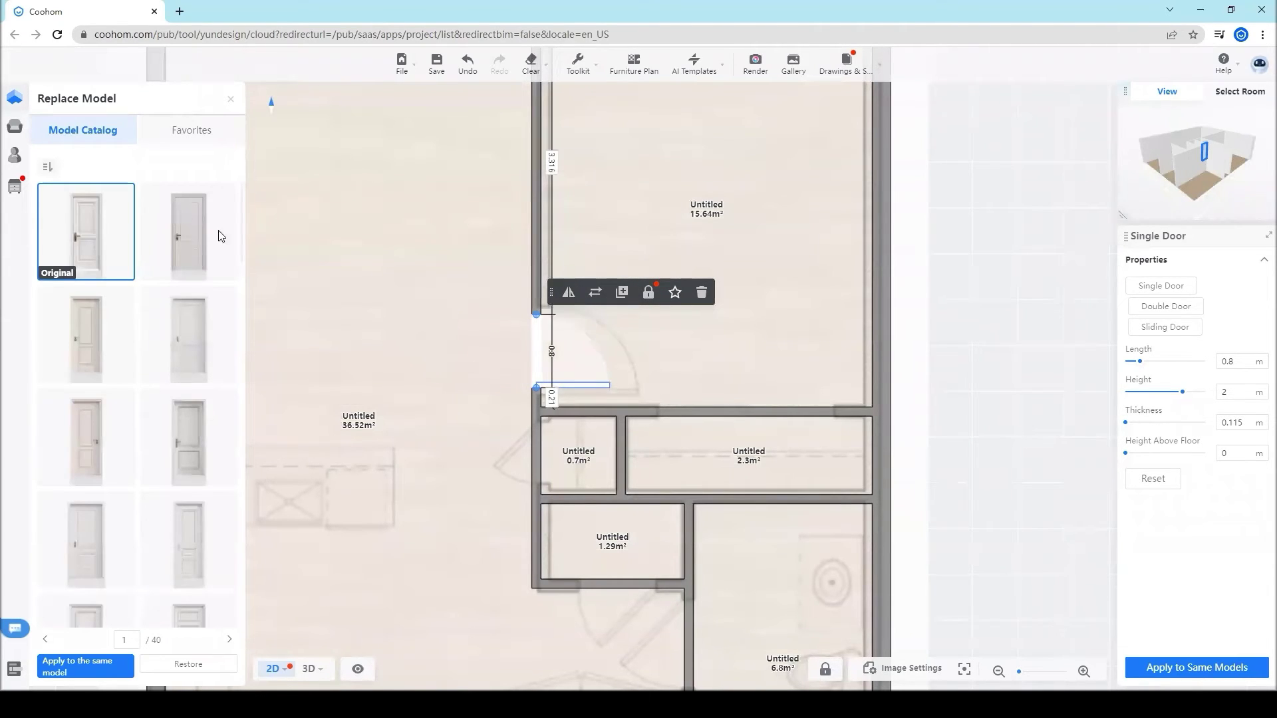
Replace the bedroom door with a light panelled door model and view it up close in 3D
{"action": "left_click", "coordinate": [173, 255]}
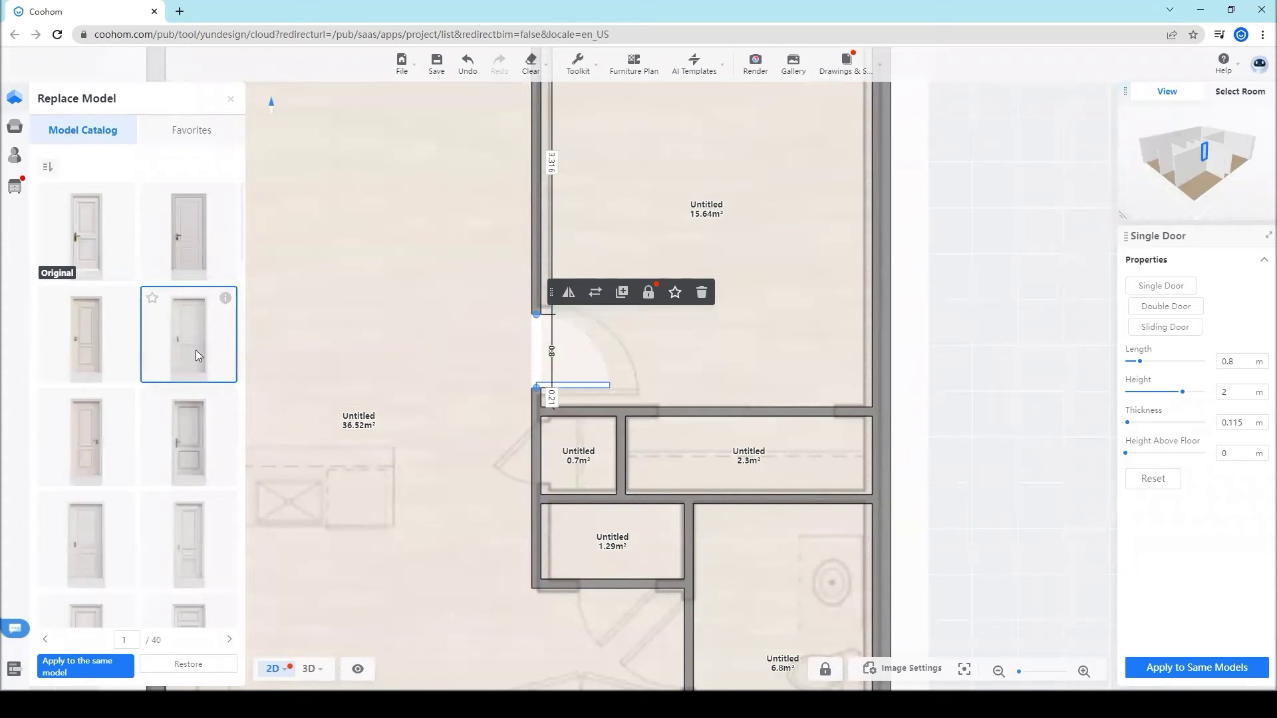
{"action": "left_click", "coordinate": [310, 669]}
{"action": "left_click_drag", "start_coordinate": [716, 501], "coordinate": [594, 345]}
{"action": "scroll", "coordinate": [594, 342], "scroll_direction": "up", "scroll_amount": 10}
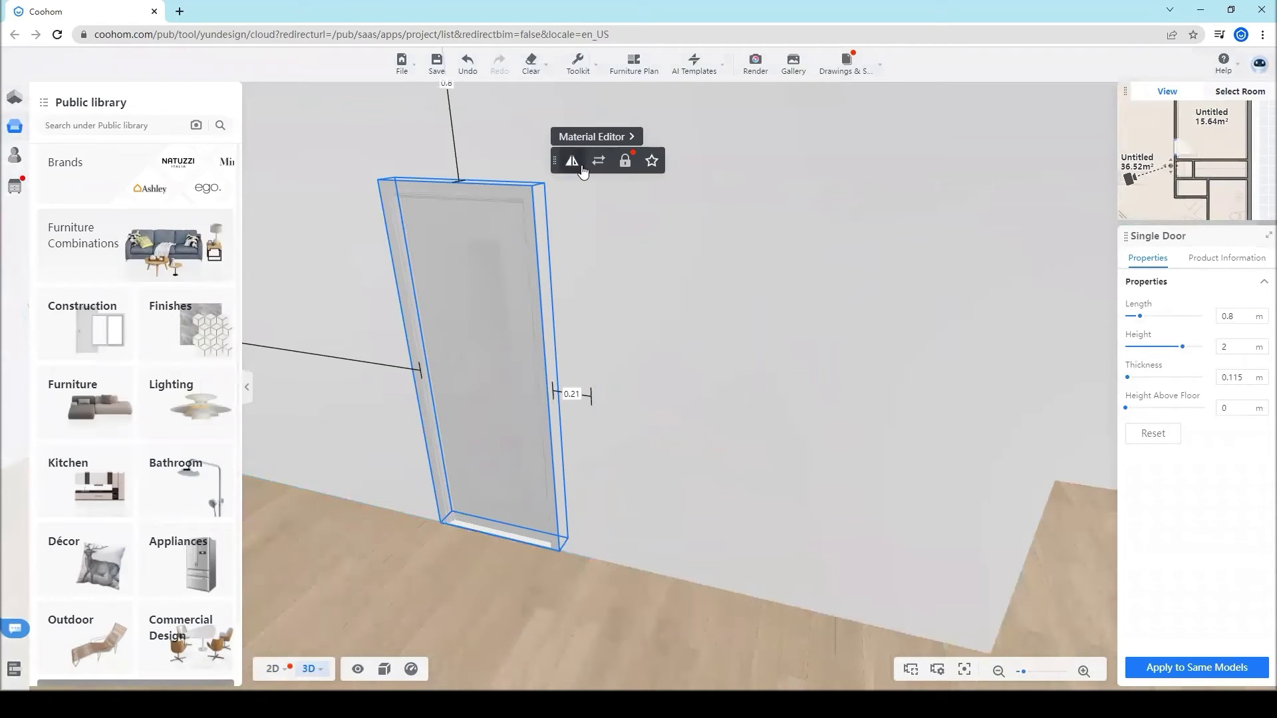
Try several other catalog models on the bedroom door and settle on the light panelled one at the start of the catalog
{"action": "left_click", "coordinate": [598, 162]}
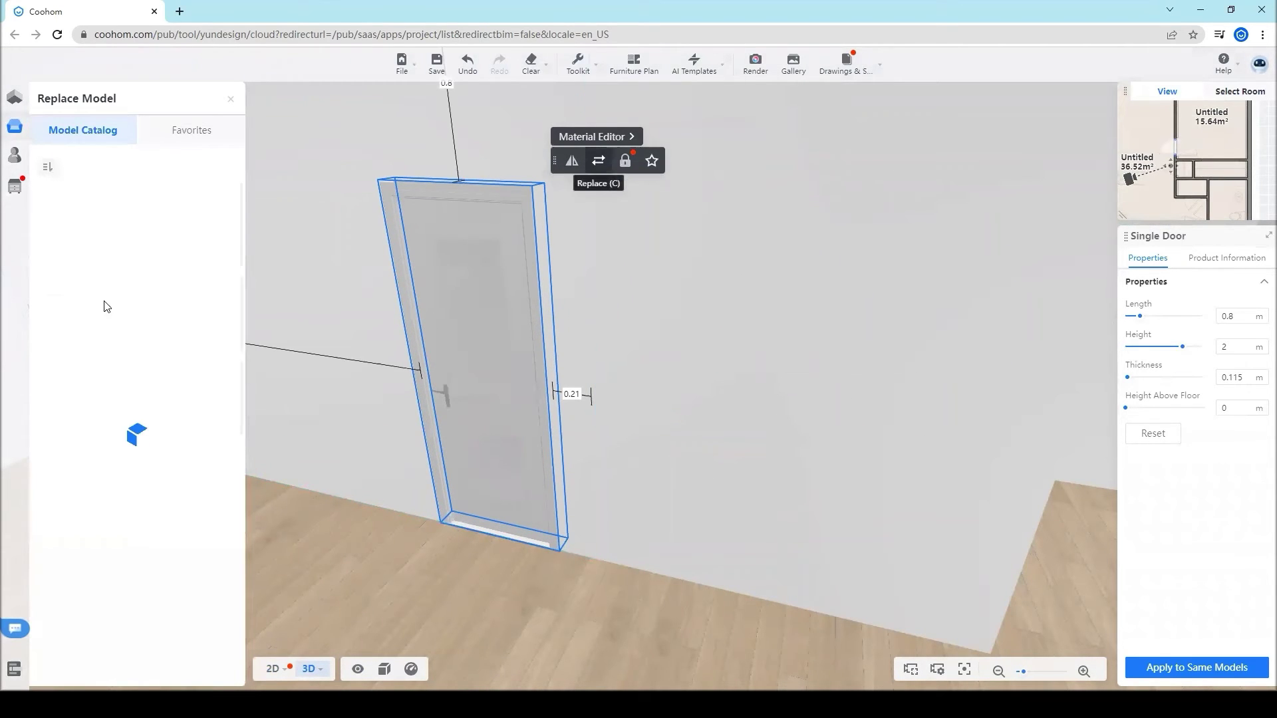
{"action": "left_click", "coordinate": [102, 344]}
{"action": "left_click", "coordinate": [176, 322]}
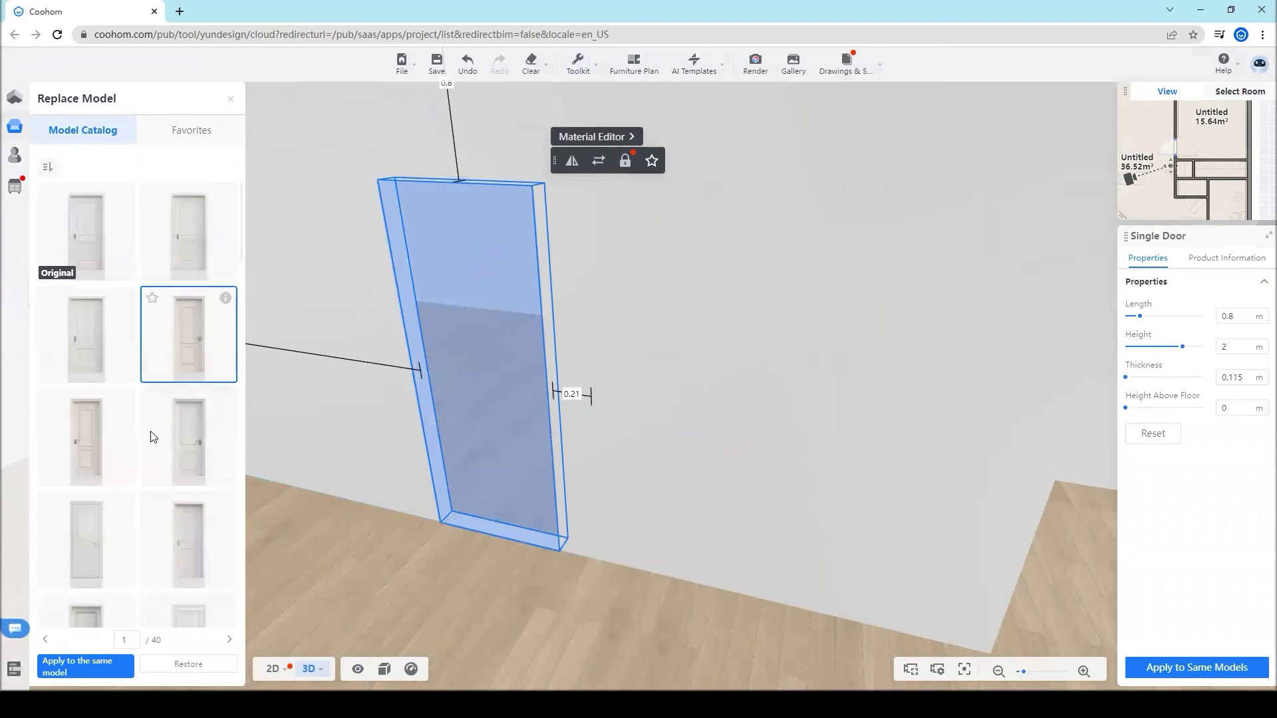
{"action": "scroll", "coordinate": [183, 432], "scroll_direction": "down", "scroll_amount": 1}
{"action": "left_click", "coordinate": [187, 428]}
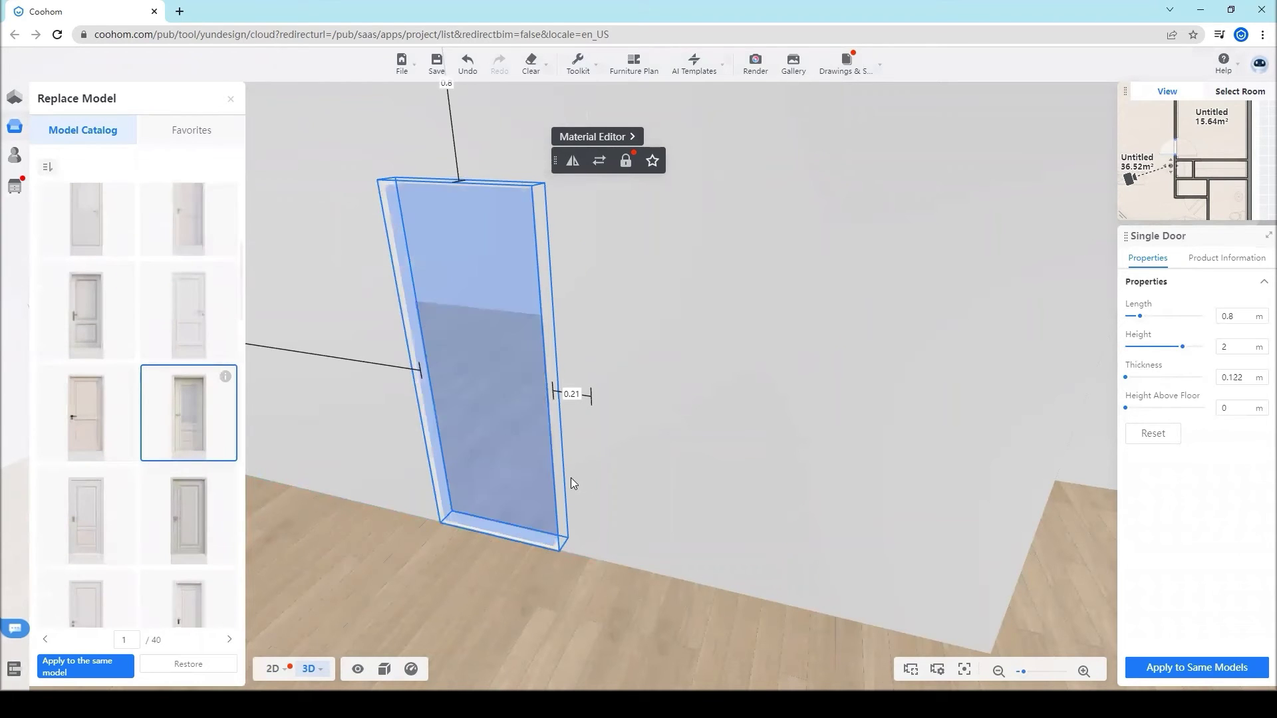
{"action": "left_click", "coordinate": [112, 434]}
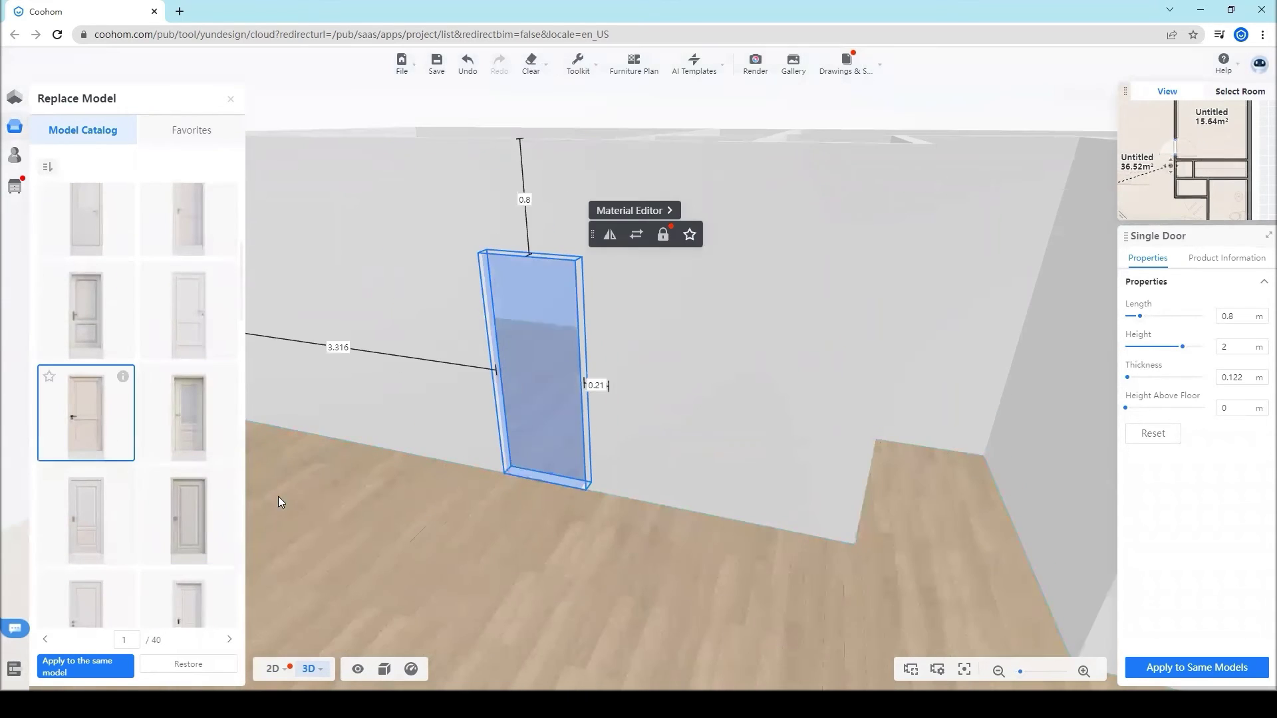
{"action": "left_click", "coordinate": [81, 538]}
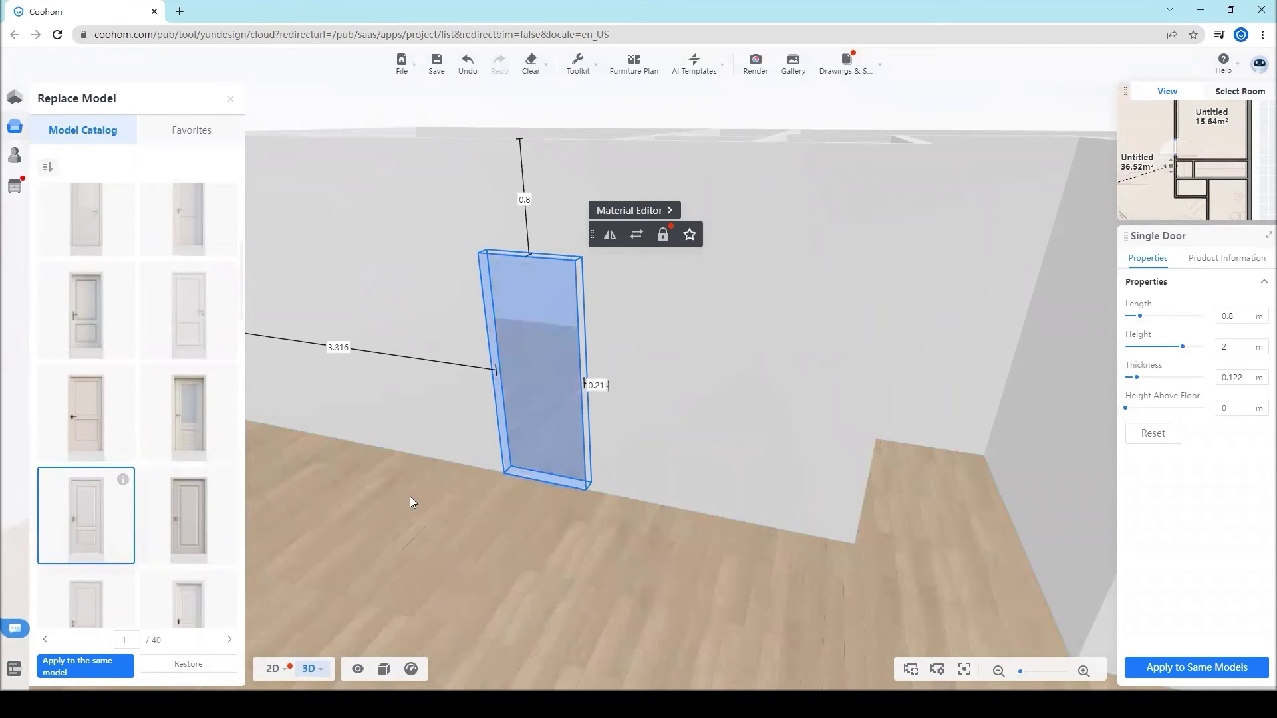
{"action": "scroll", "coordinate": [141, 557], "scroll_direction": "down", "scroll_amount": 15}
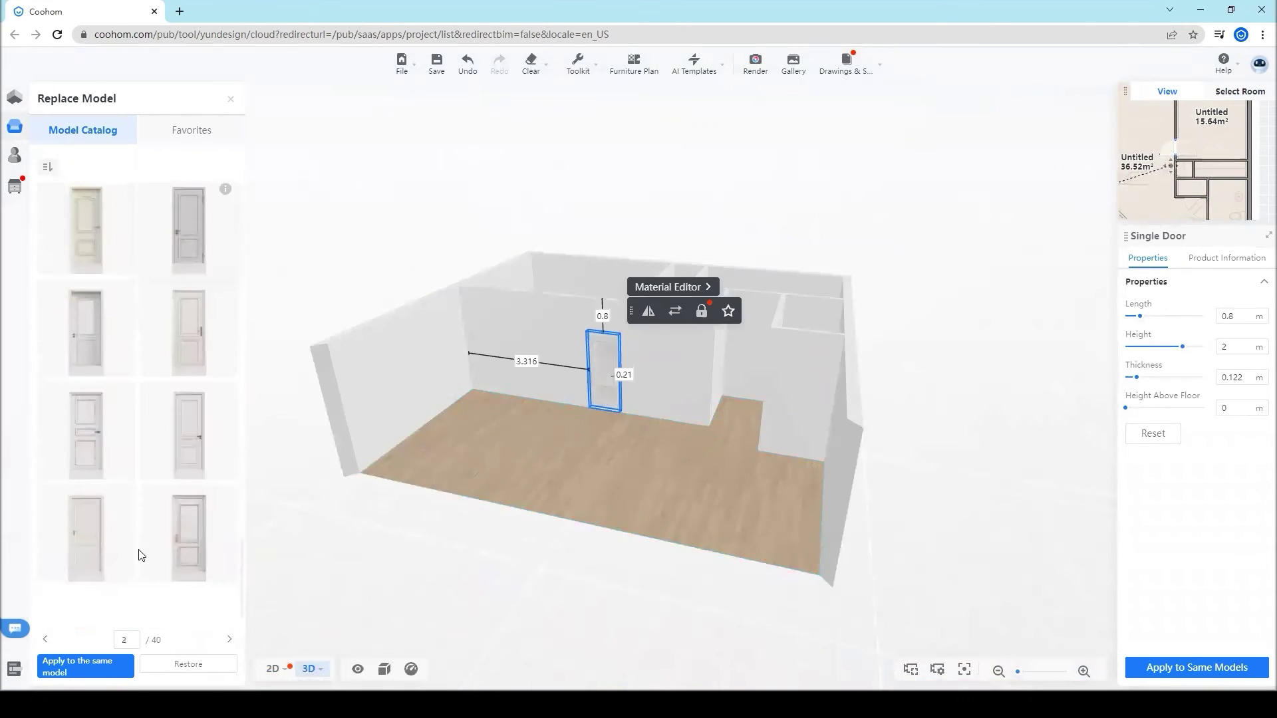
{"action": "scroll", "coordinate": [142, 555], "scroll_direction": "up", "scroll_amount": 20}
{"action": "left_click", "coordinate": [93, 259]}
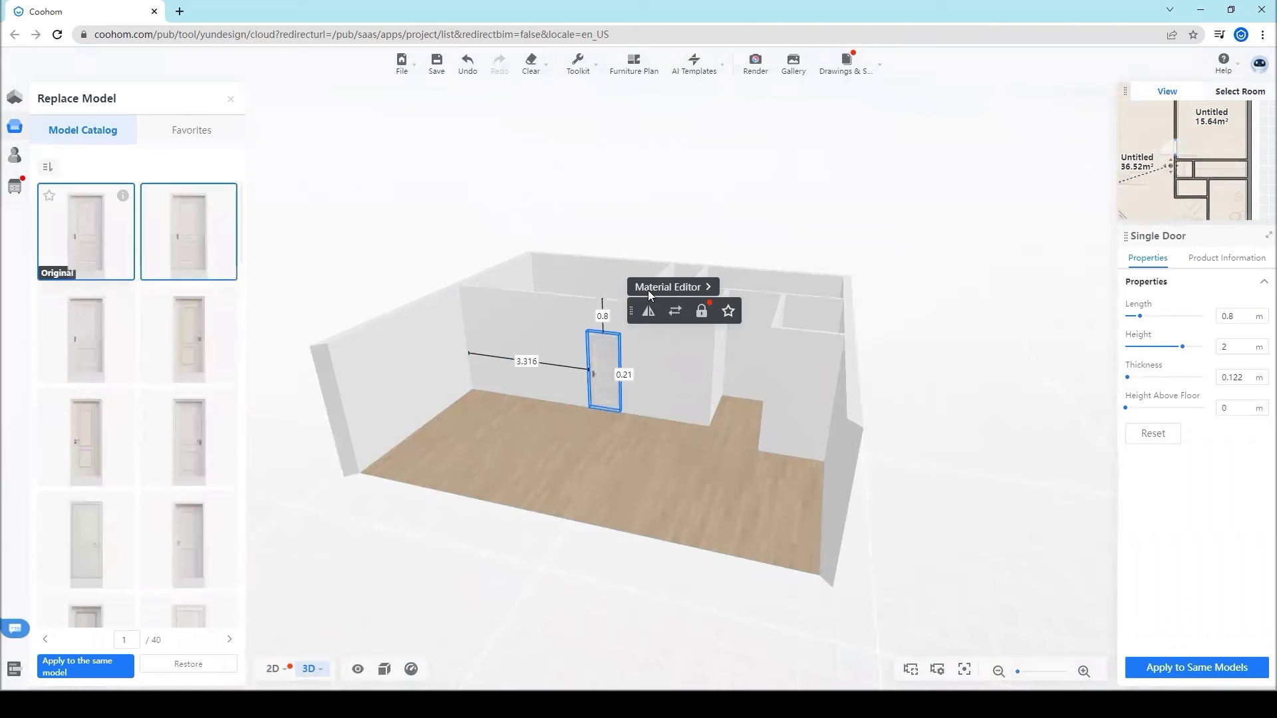
Return to the 2D plan and flip the bedroom door so it swings into the bedroom as drawn
{"action": "left_click_drag", "start_coordinate": [835, 510], "coordinate": [649, 383]}
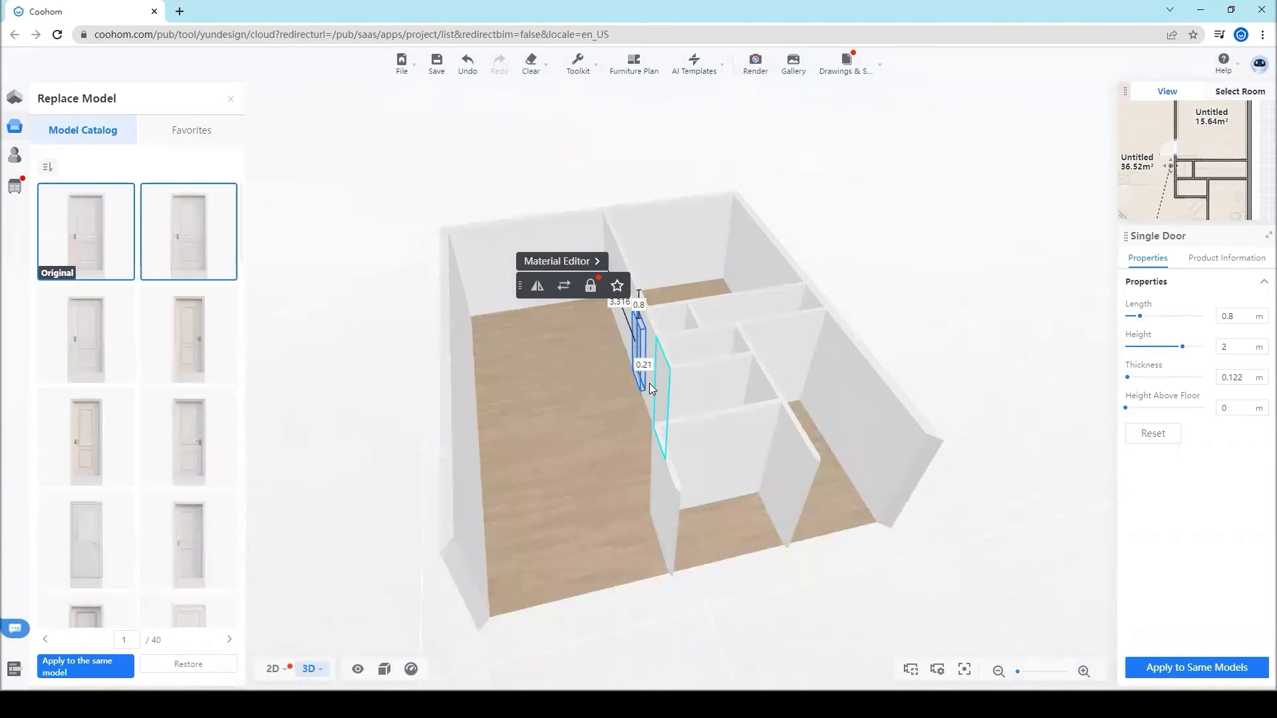
{"action": "left_click", "coordinate": [276, 668]}
{"action": "scroll", "coordinate": [509, 464], "scroll_direction": "up", "scroll_amount": 2}
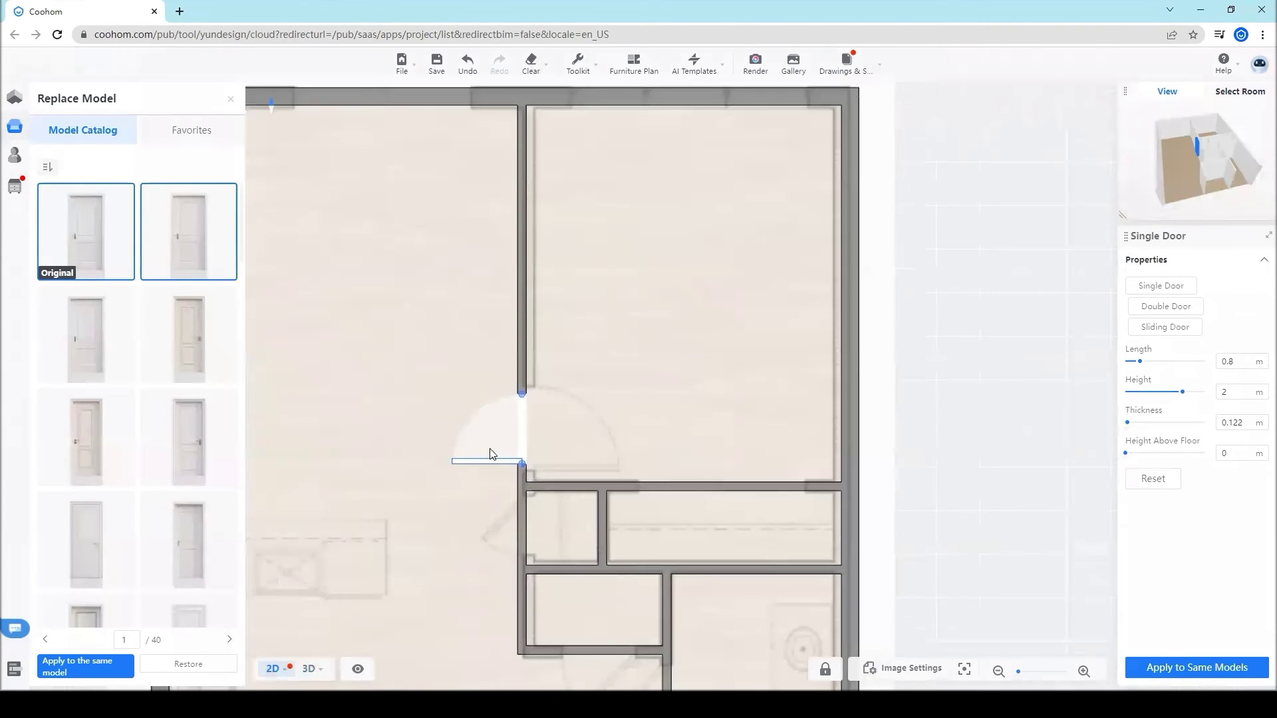
{"action": "left_click", "coordinate": [491, 469]}
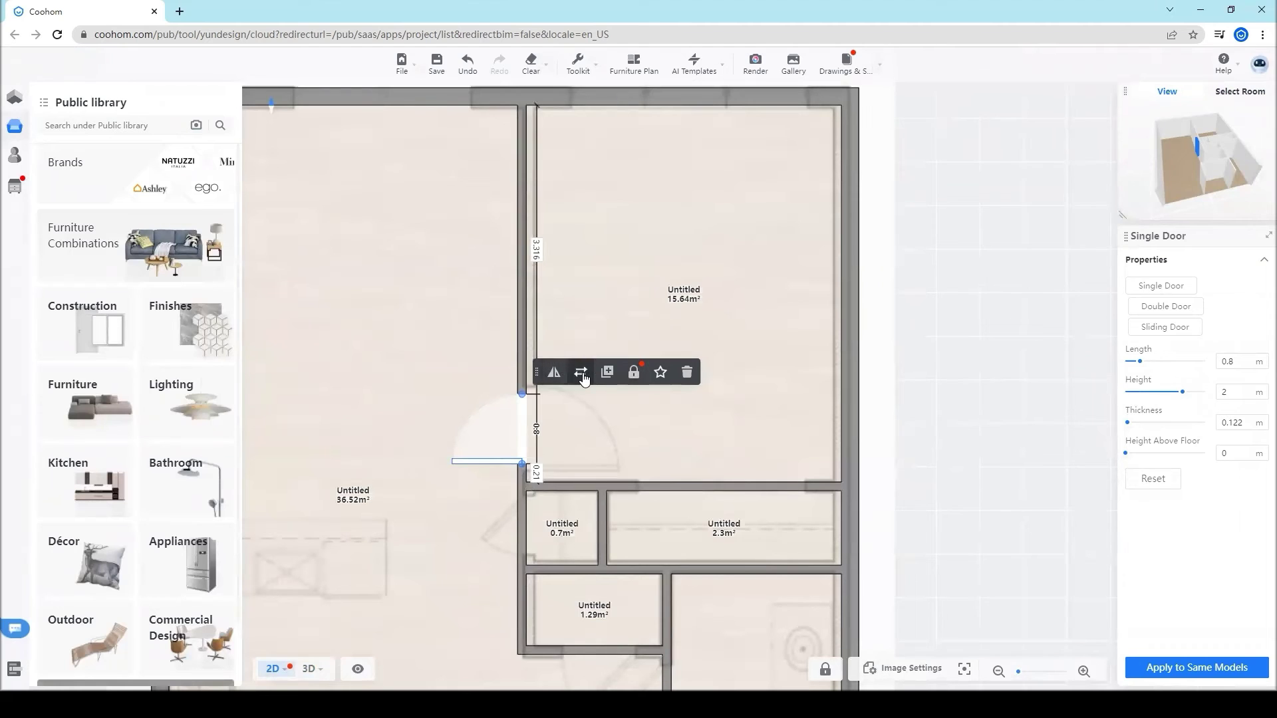
{"action": "left_click", "coordinate": [555, 373]}
{"action": "left_click", "coordinate": [558, 374]}
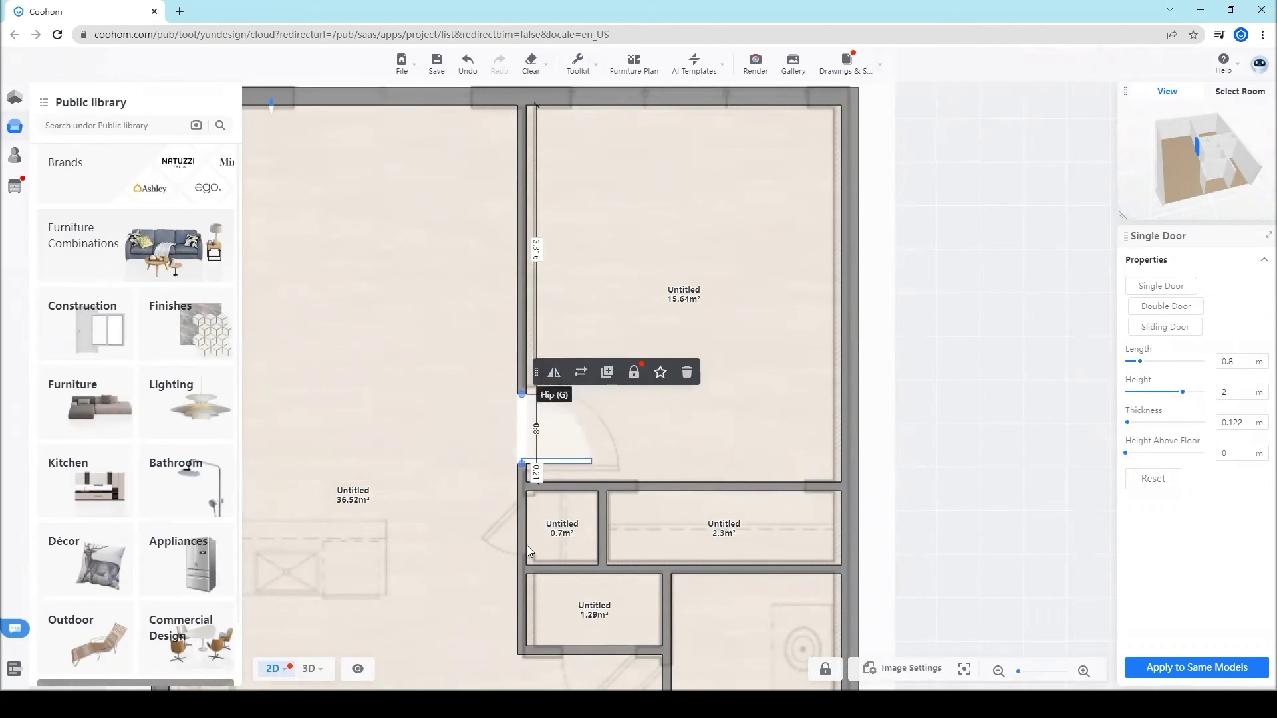
Set the bedroom door's length to 1 m to match the traced door opening
{"action": "scroll", "coordinate": [531, 551], "scroll_direction": "down", "scroll_amount": 3}
{"action": "scroll", "coordinate": [539, 511], "scroll_direction": "up", "scroll_amount": 3}
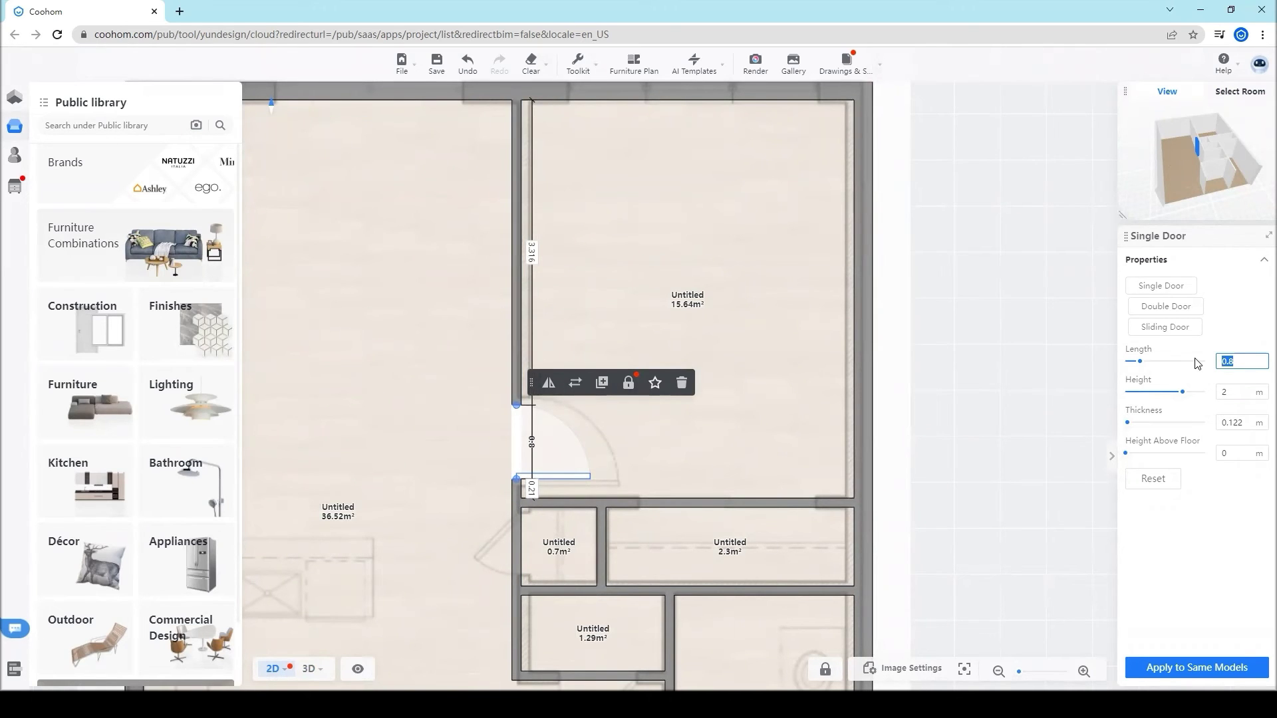
{"action": "key", "text": "Return"}
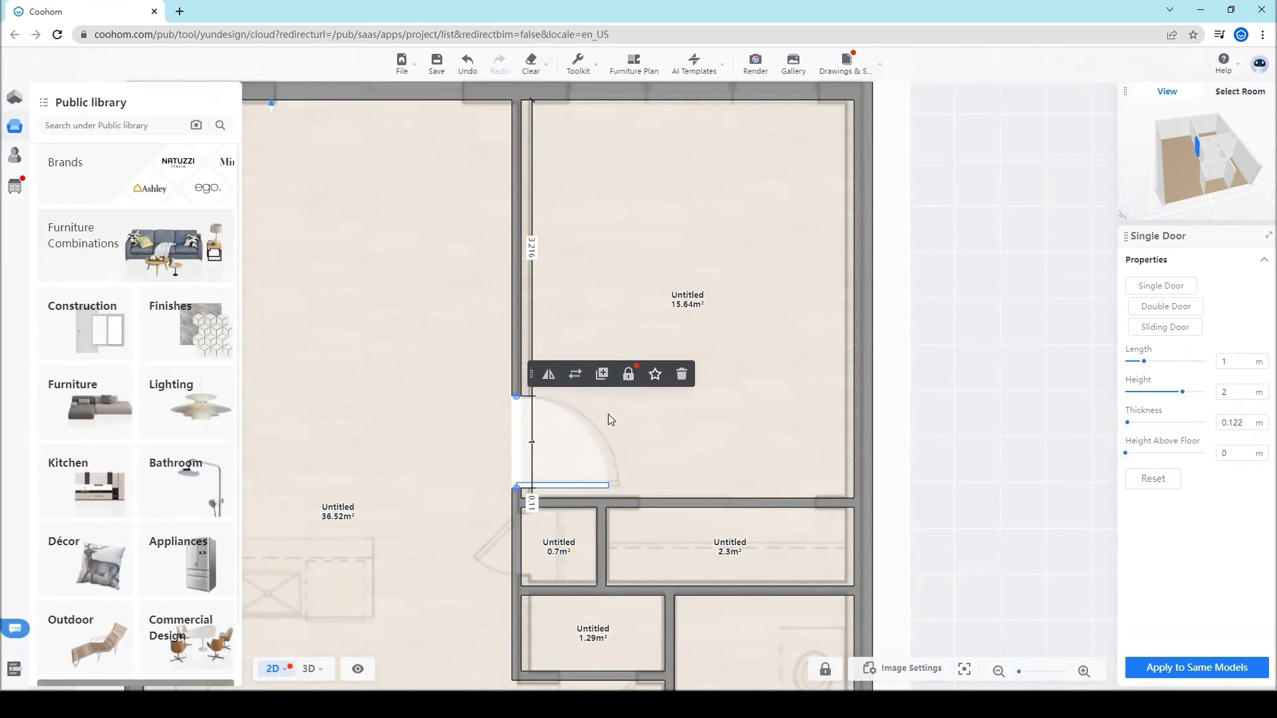
Copy the bedroom door onto the small closet's left wall and flip it to swing out into the living area
{"action": "left_click", "coordinate": [602, 374]}
{"action": "left_click_drag", "start_coordinate": [491, 534], "coordinate": [515, 547]}
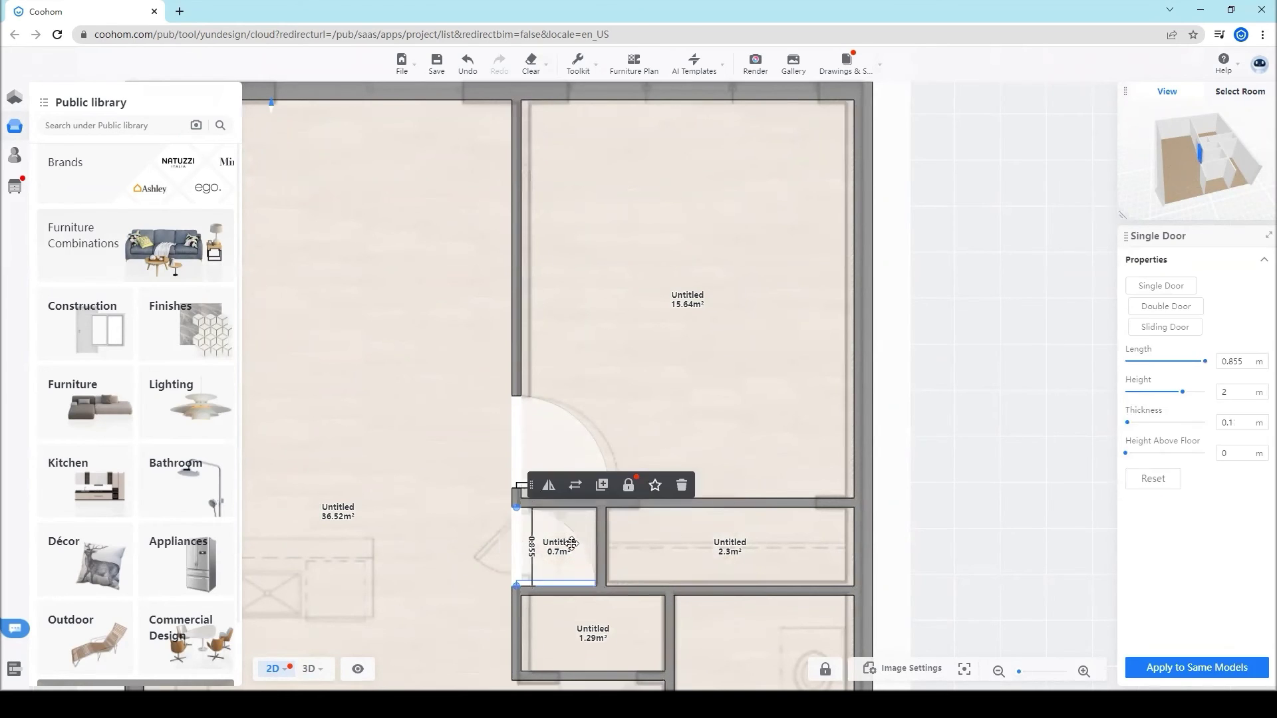
{"action": "left_click", "coordinate": [576, 486]}
{"action": "left_click", "coordinate": [548, 486]}
{"action": "left_click", "coordinate": [548, 486]}
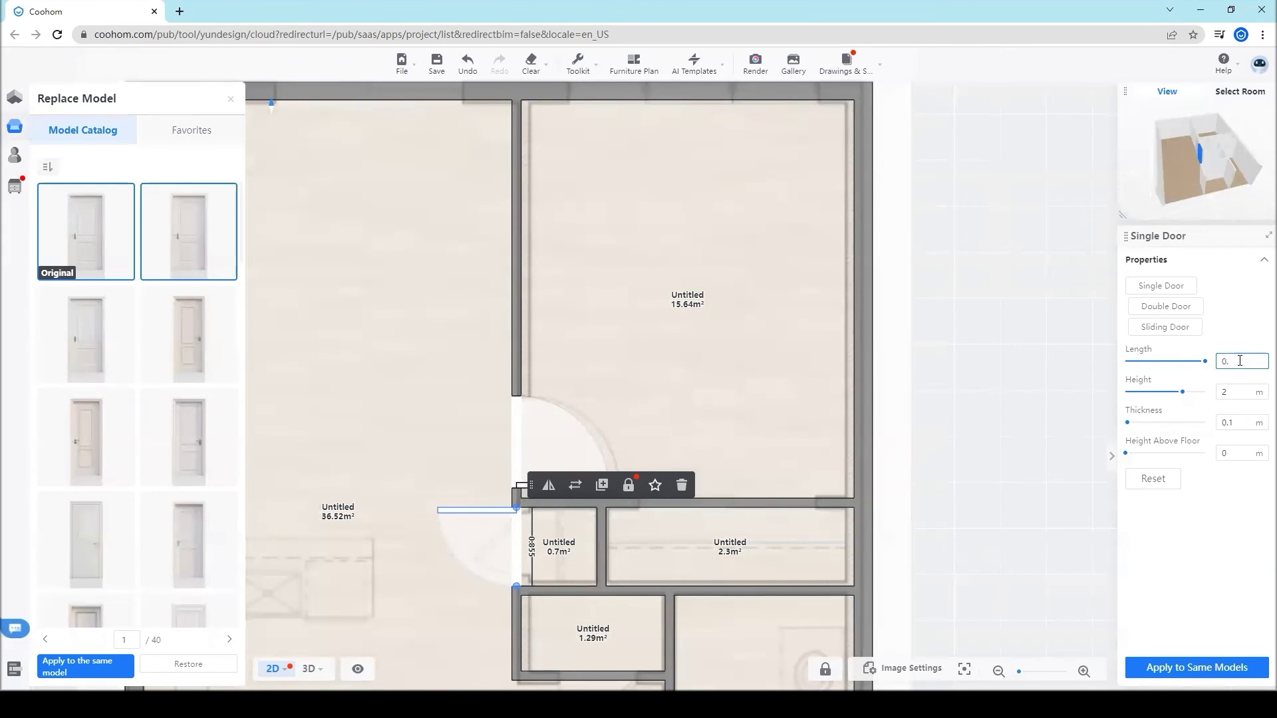
Set the small closet door's length to 0.7 m
{"action": "type", "text": ".7"}
{"action": "key", "text": "Return"}
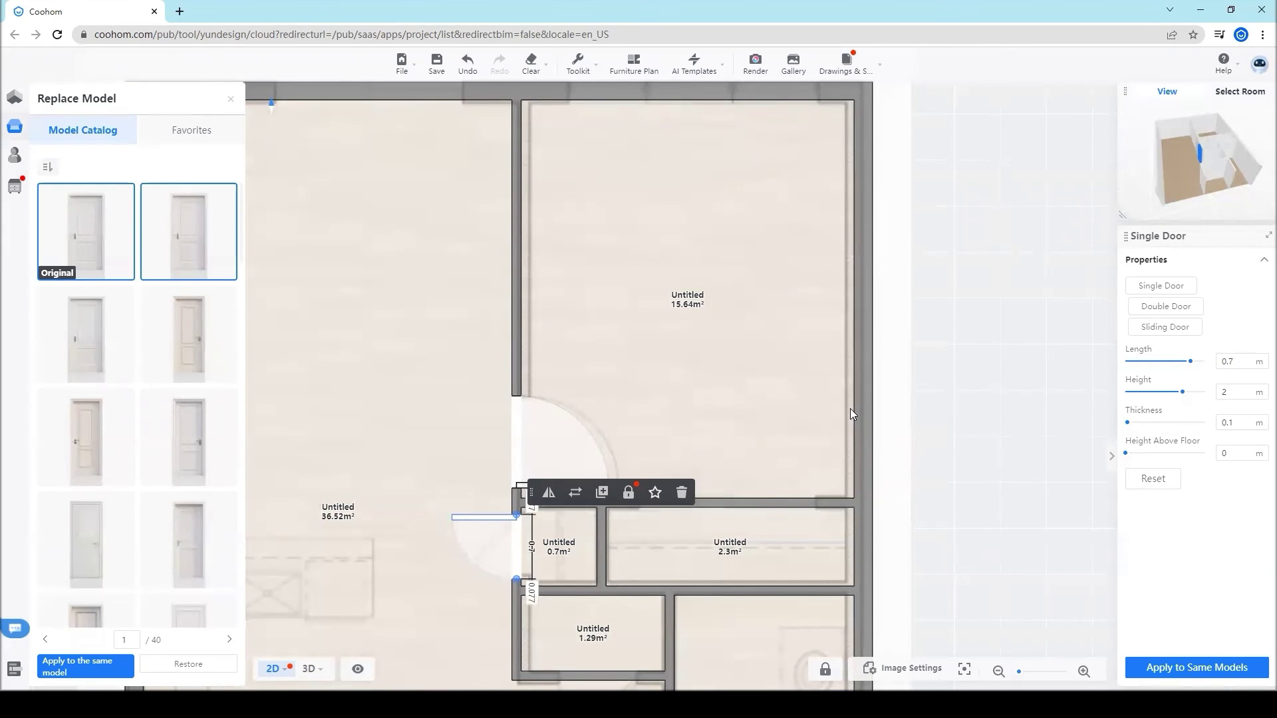
{"action": "left_click", "coordinate": [983, 490]}
Place a 0.7 m single door in the lower wall of the closet beside the bathroom and flip it to swing outward
{"action": "scroll", "coordinate": [867, 457], "scroll_direction": "down", "scroll_amount": 2}
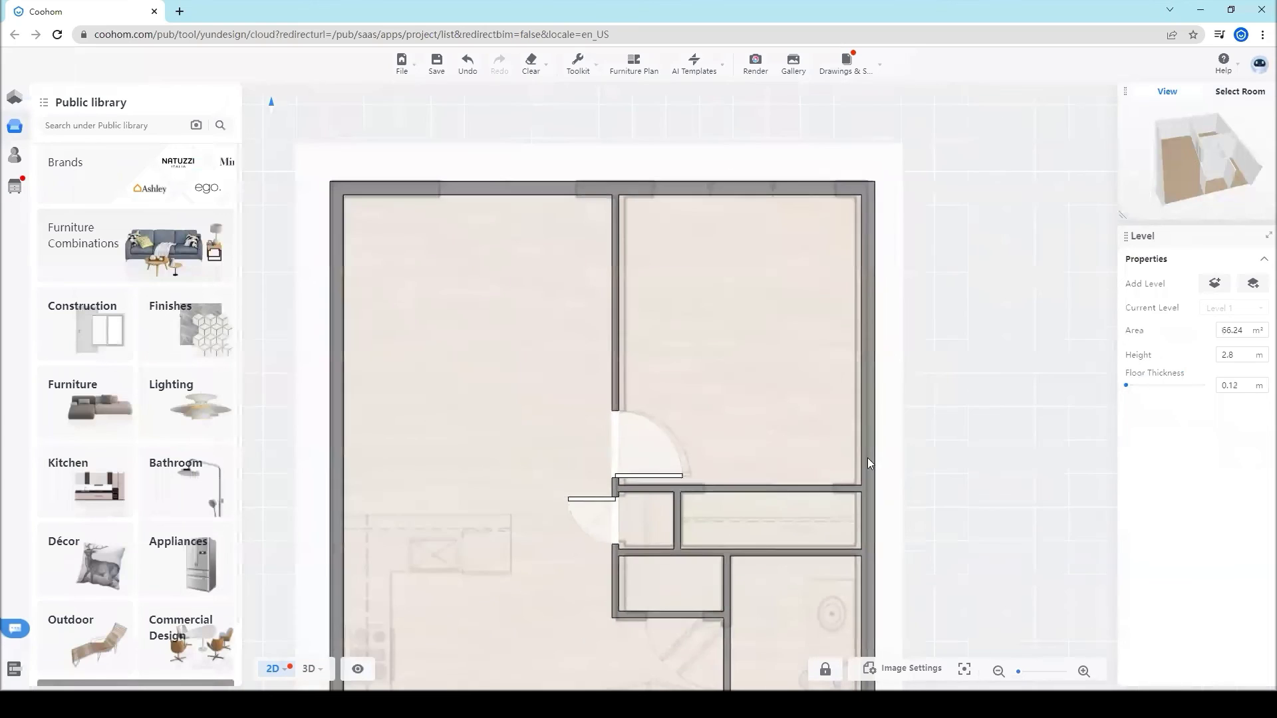
{"action": "scroll", "coordinate": [761, 489], "scroll_direction": "up", "scroll_amount": 3}
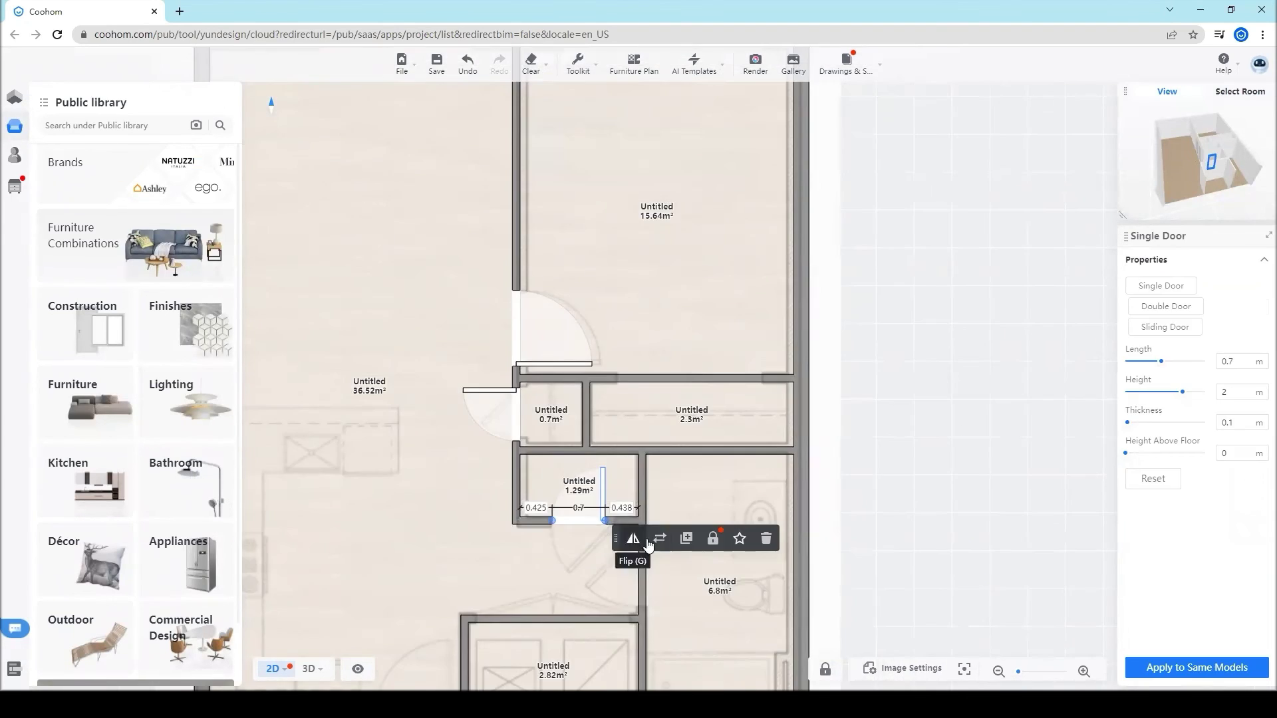
{"action": "left_click", "coordinate": [634, 544]}
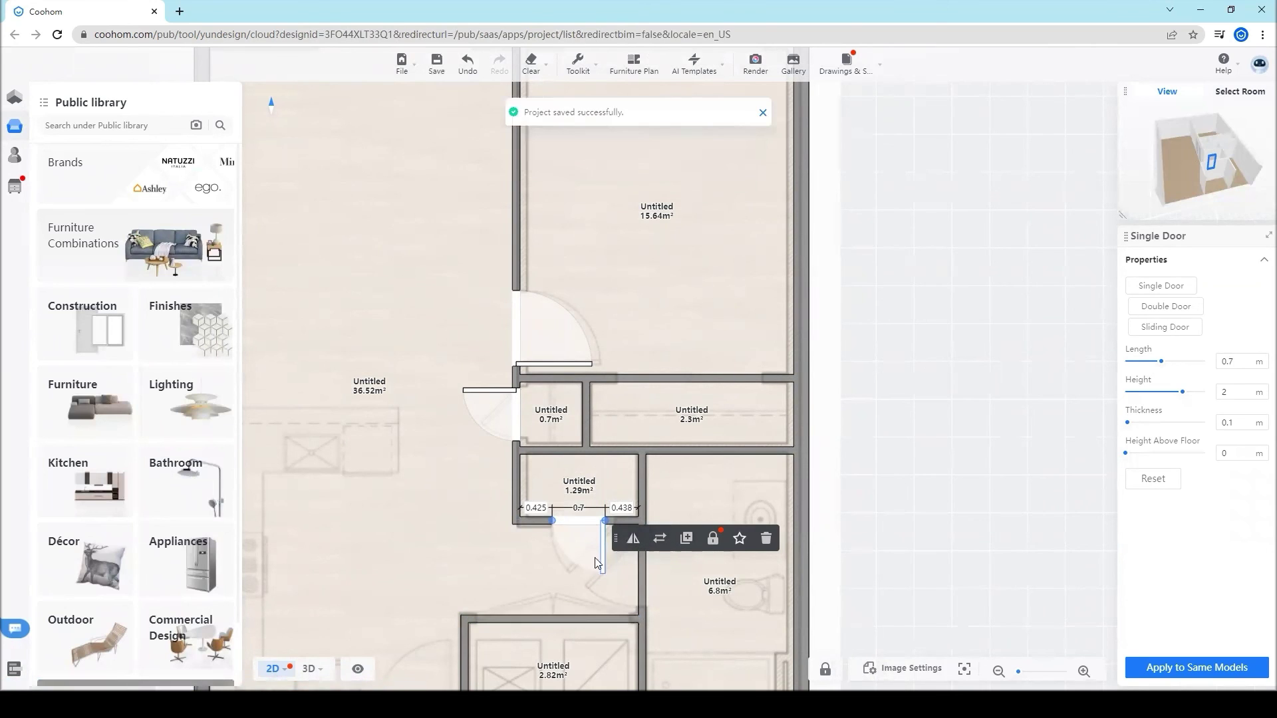
Copy the 0.7 m door onto the bathroom's left wall and flip it to swing out into the hallway
{"action": "left_click", "coordinate": [688, 542]}
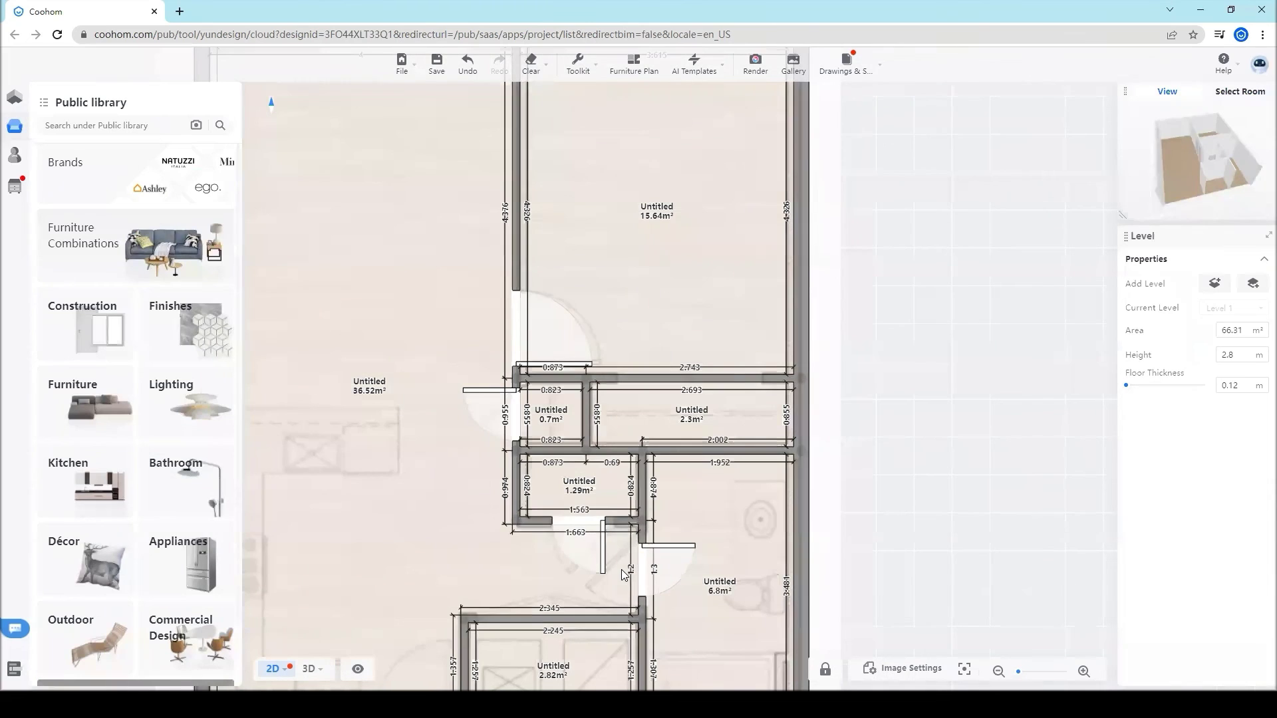
{"action": "left_click", "coordinate": [623, 569]}
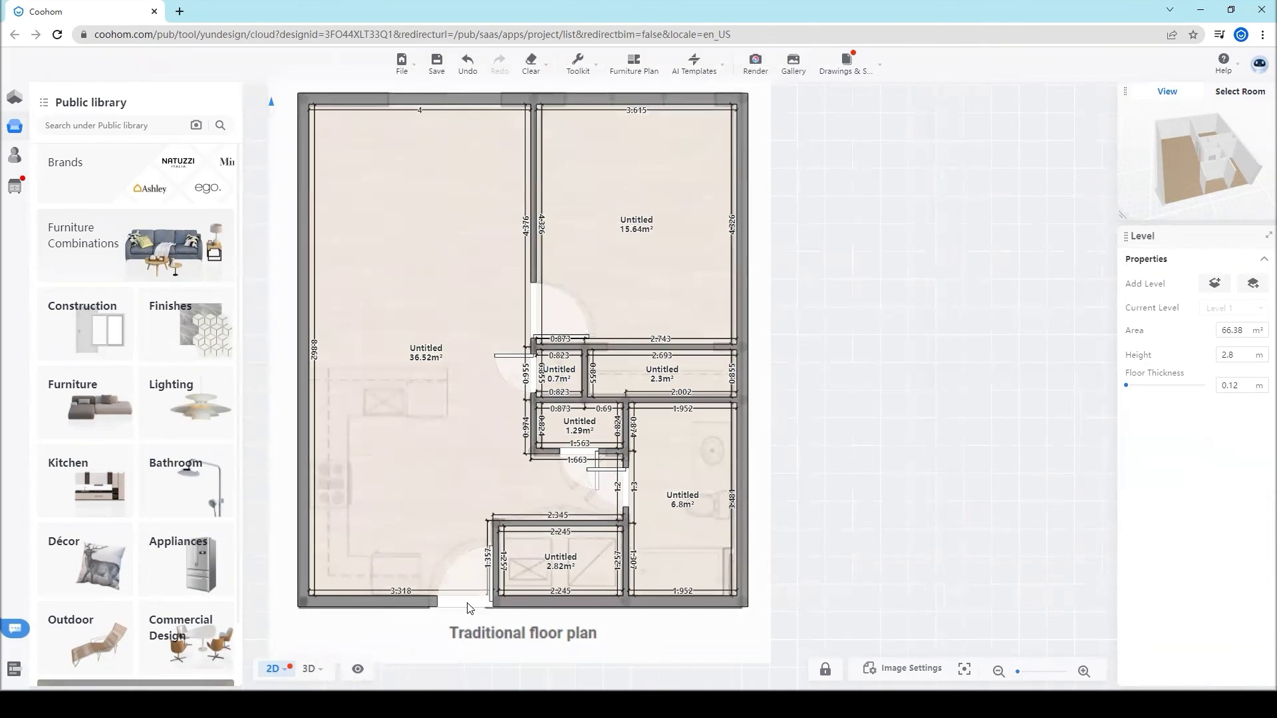
Position the 1 m entry door in the lower outer wall, 0.1 m from the laundry closet's wall
{"action": "left_click", "coordinate": [461, 602]}
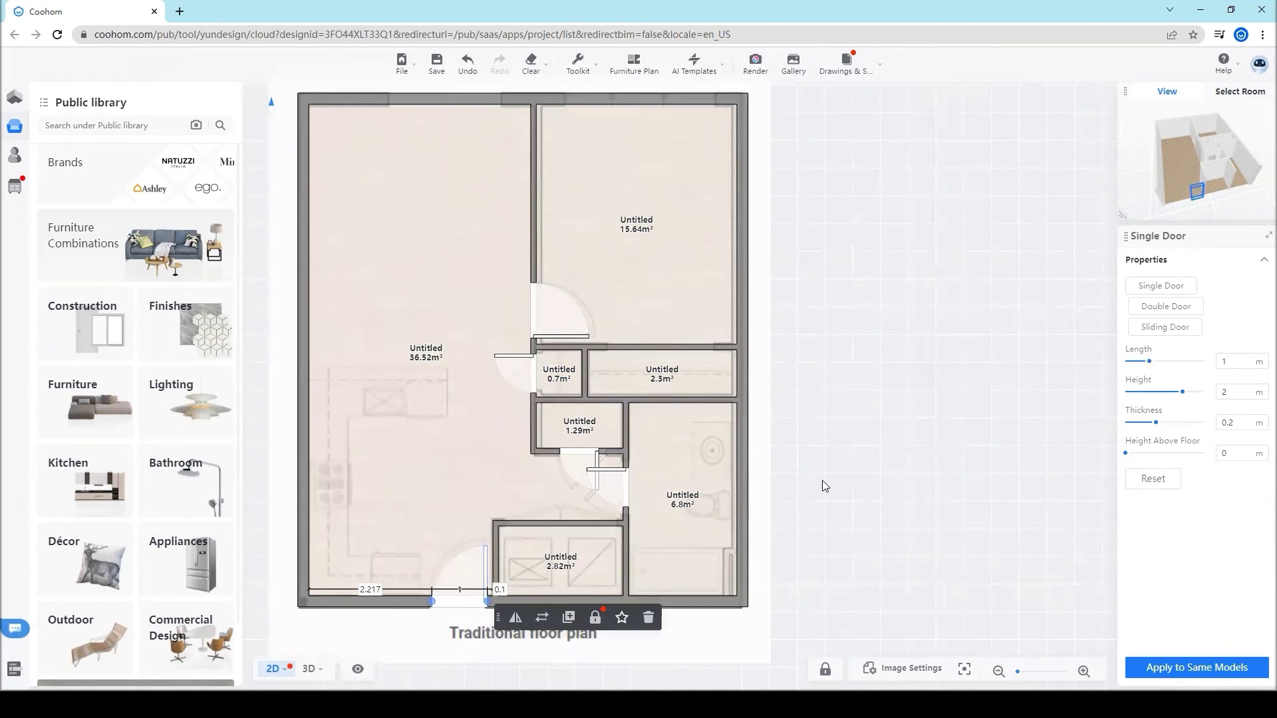
{"action": "left_click", "coordinate": [785, 418]}
{"action": "scroll", "coordinate": [671, 466], "scroll_direction": "down", "scroll_amount": 2}
{"action": "scroll", "coordinate": [621, 474], "scroll_direction": "up", "scroll_amount": 3}
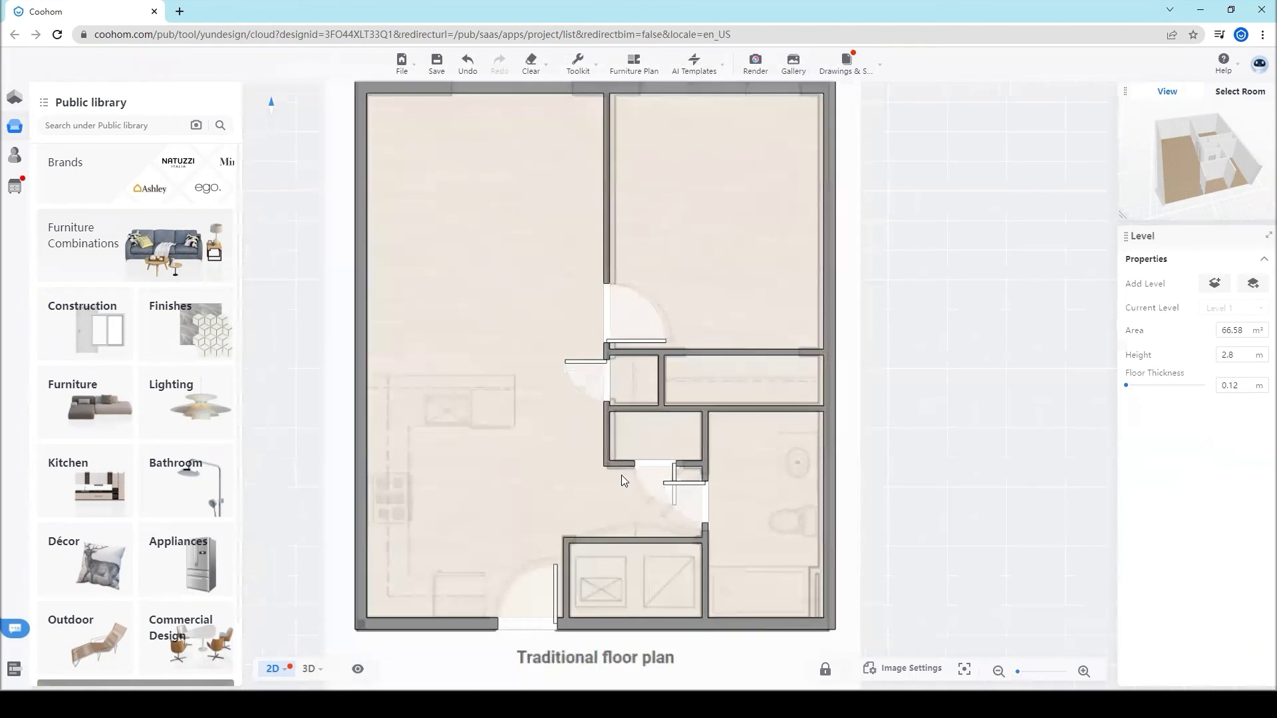